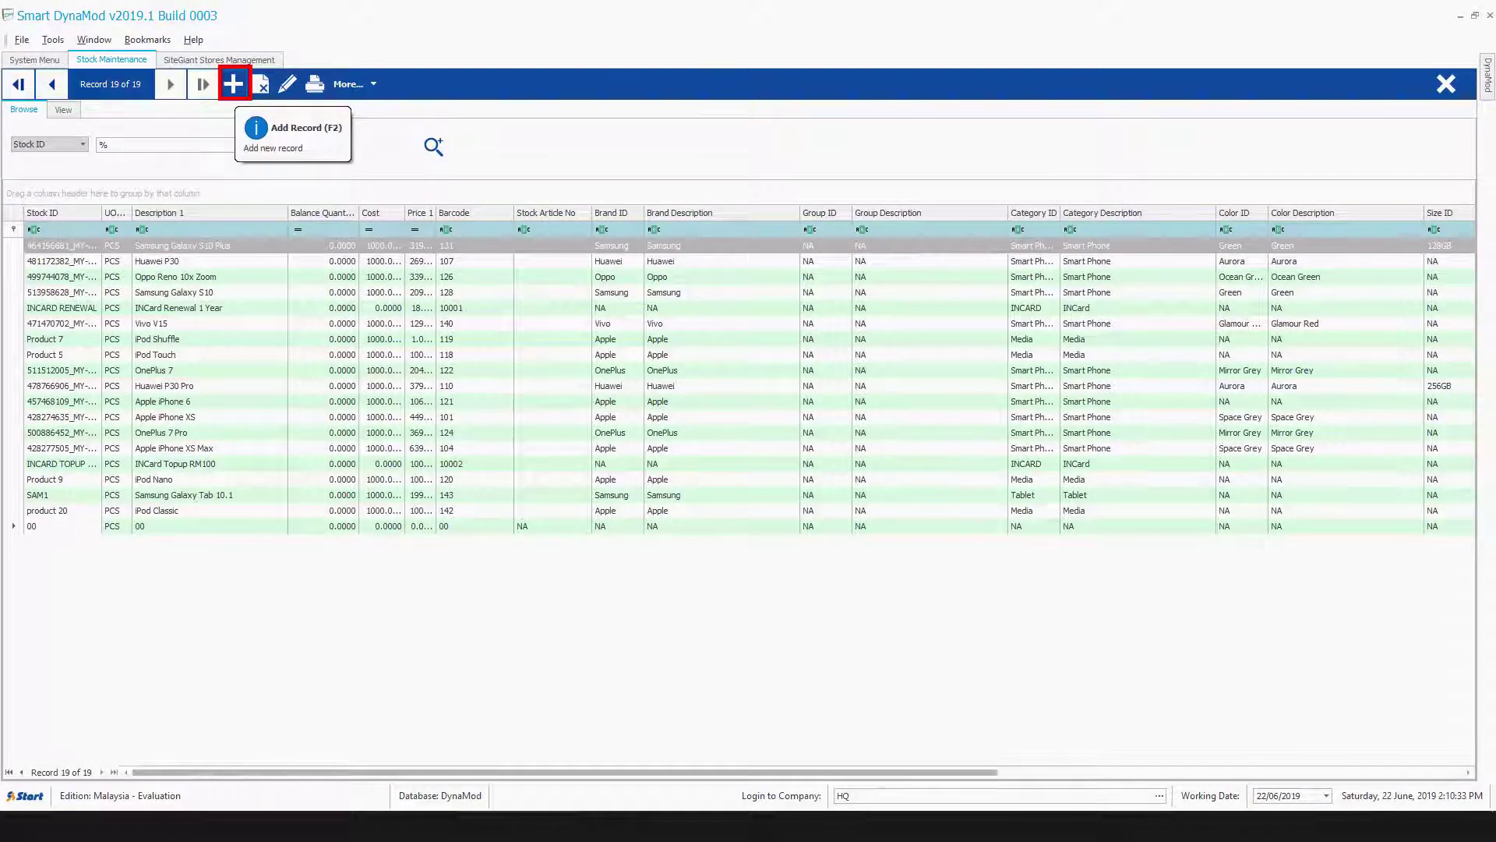
Start a new stock record 455438946_MY, Realme 2 Pro (4GB ROM+64GB RAM), price 1,699.
key(F2)
text(455438946_MY)
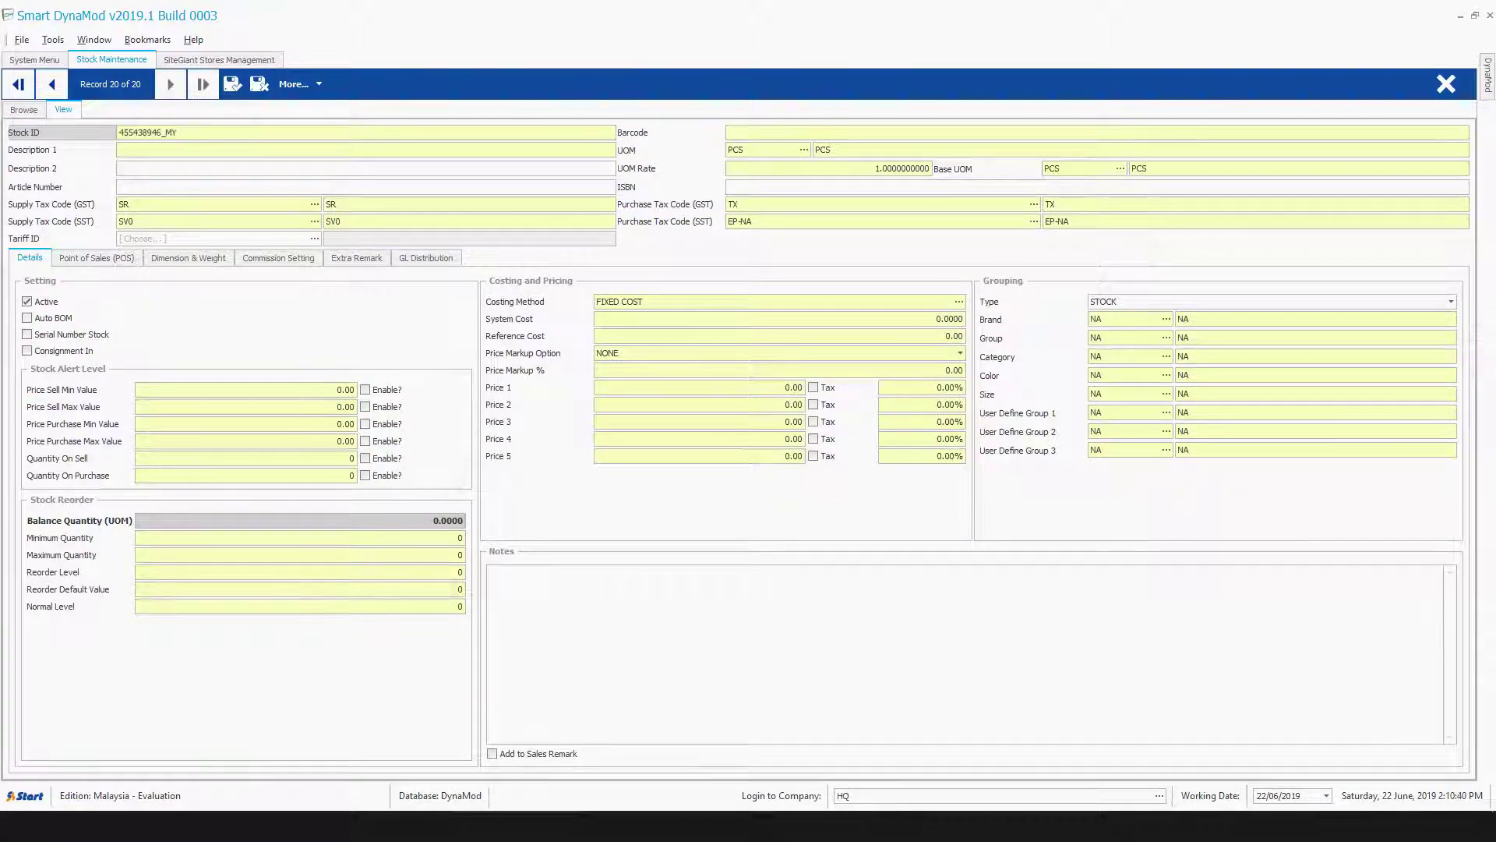
key(Tab)
text(Realme 2 Pro (4GB ROM+64GB RAM))
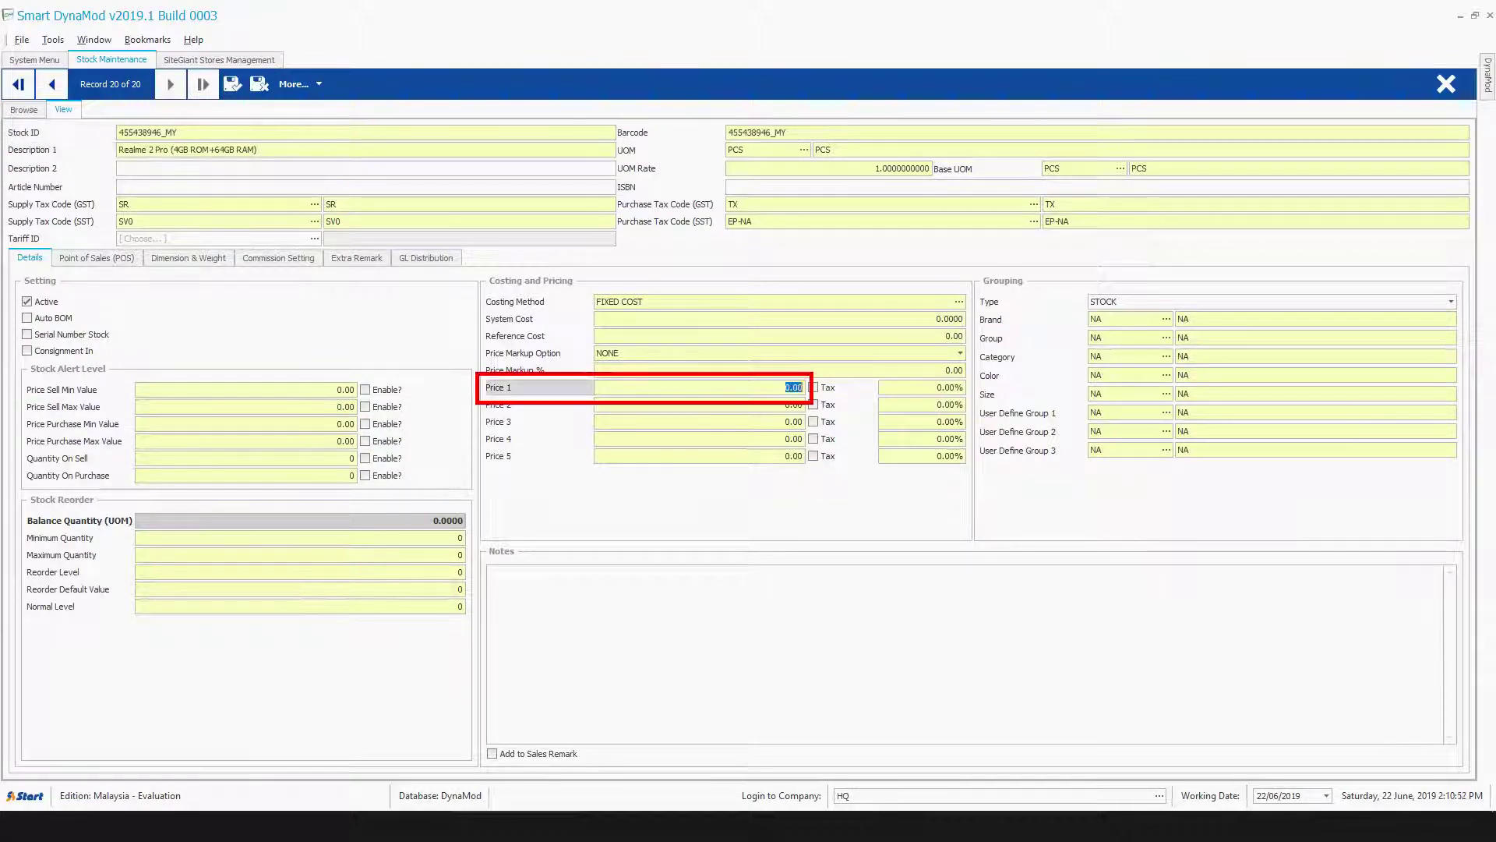
text(1699)
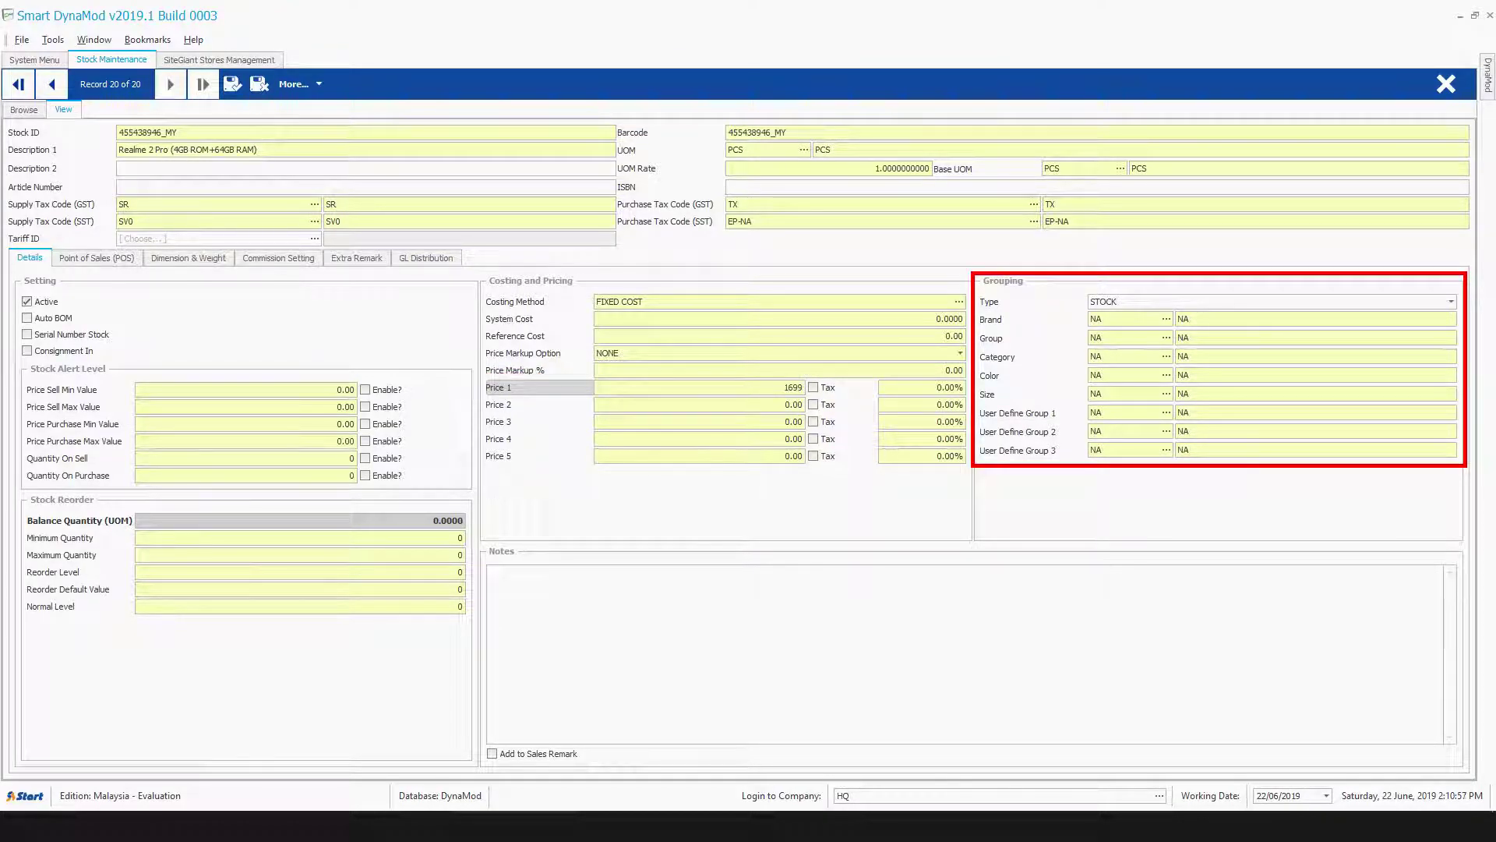
key(Tab)
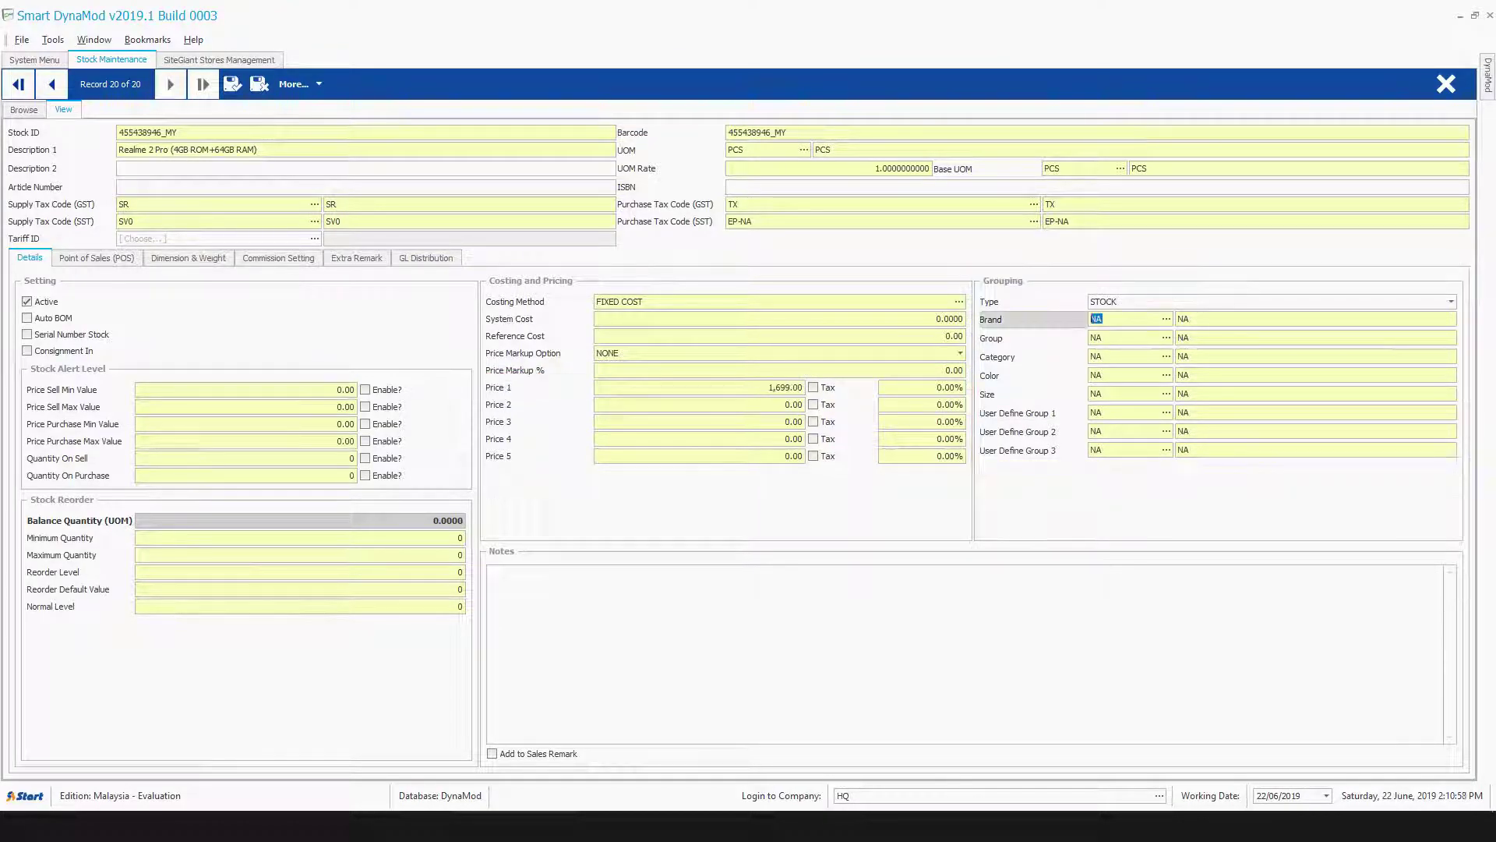
Set brand REALME and category Smart Phone via the lookup lists.
key(F4)
key(Down)
key(Down)
key(Down)
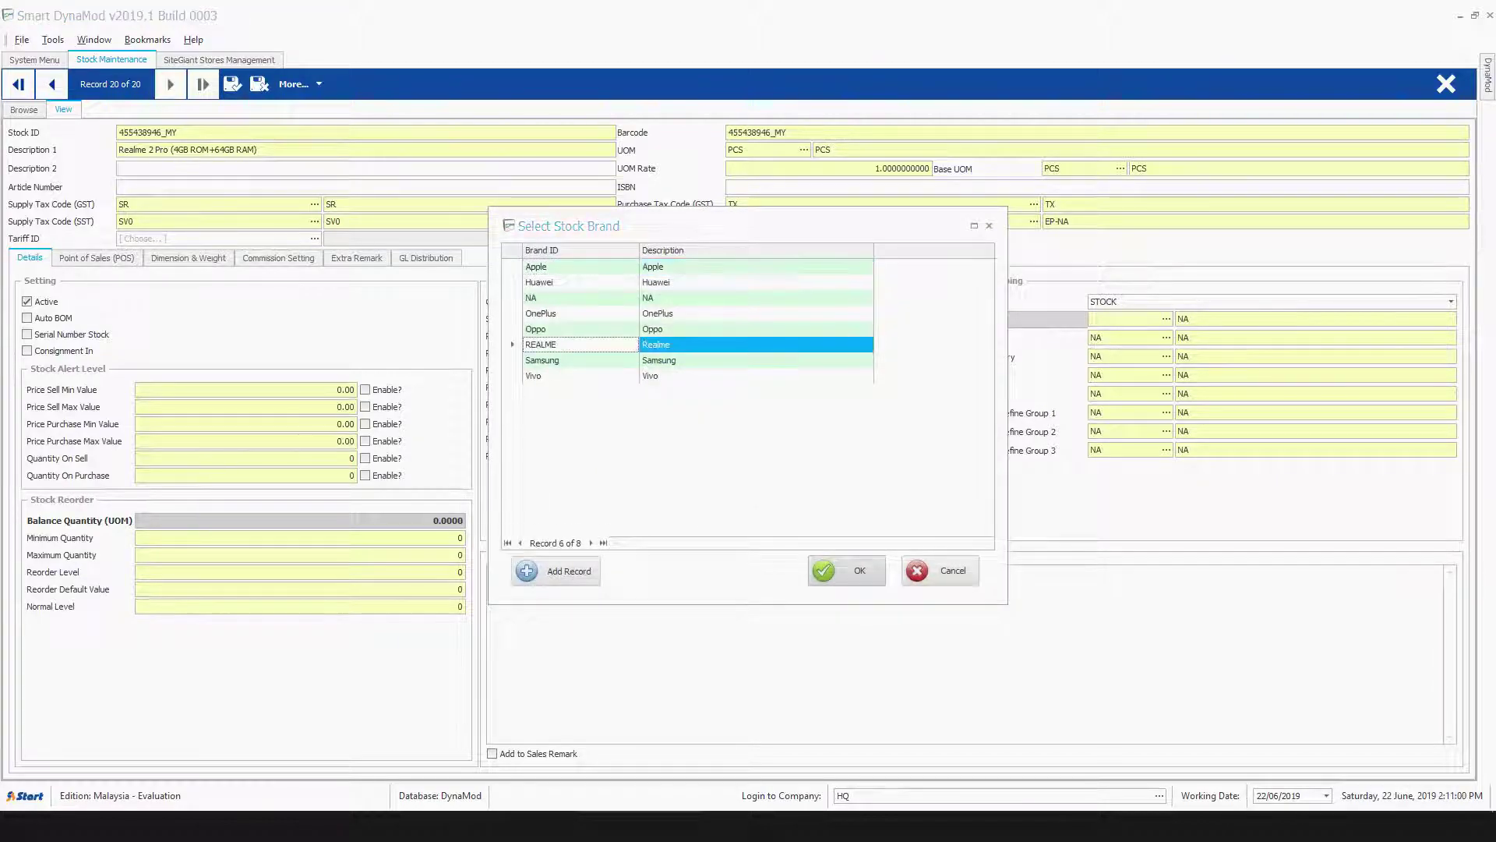
key(Return)
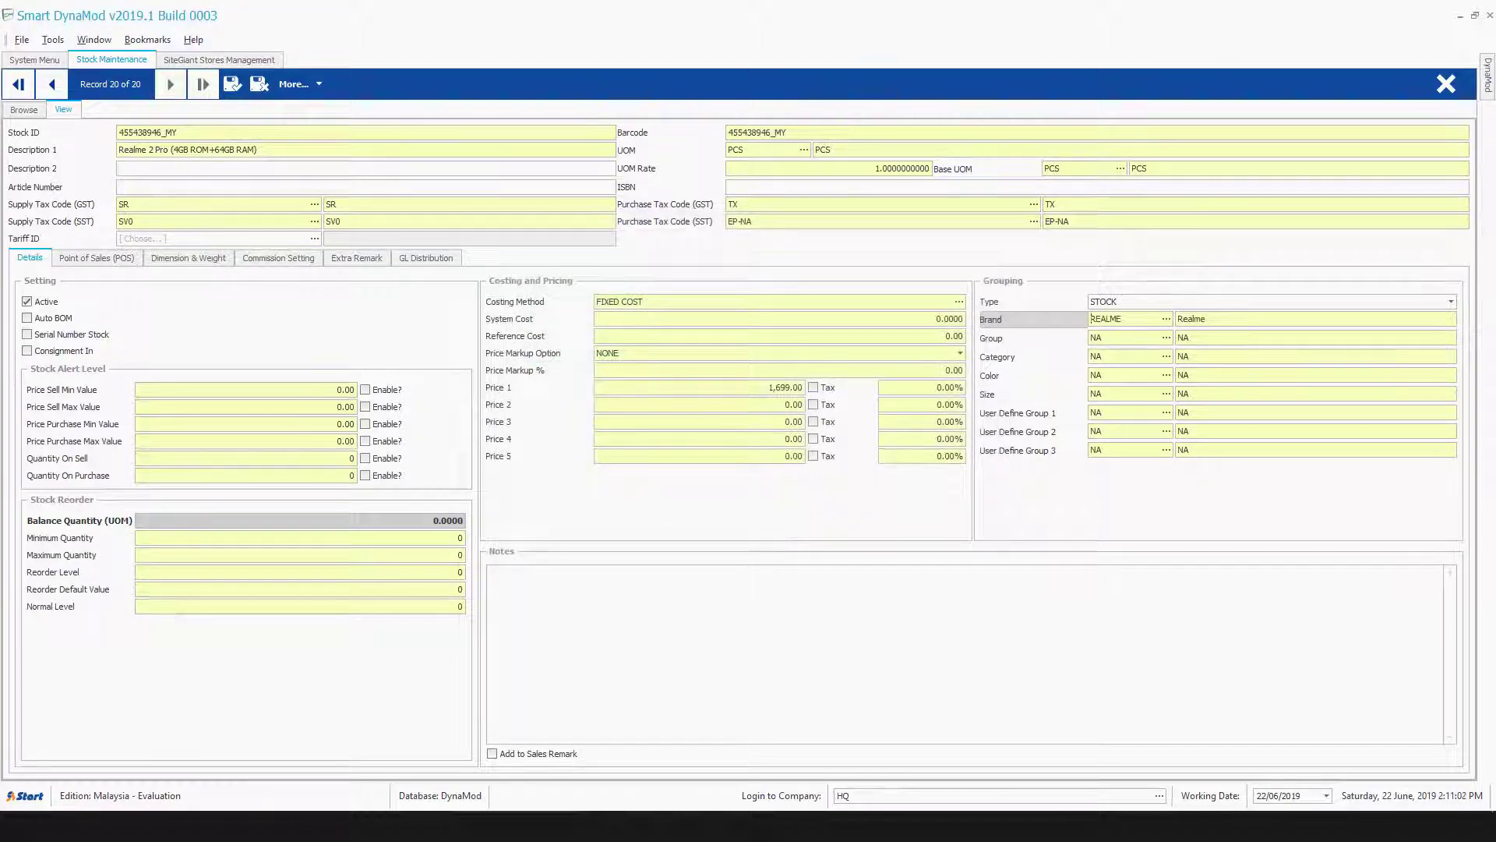
key(Tab)
key(F4)
key(Down)
key(Down)
key(Down)
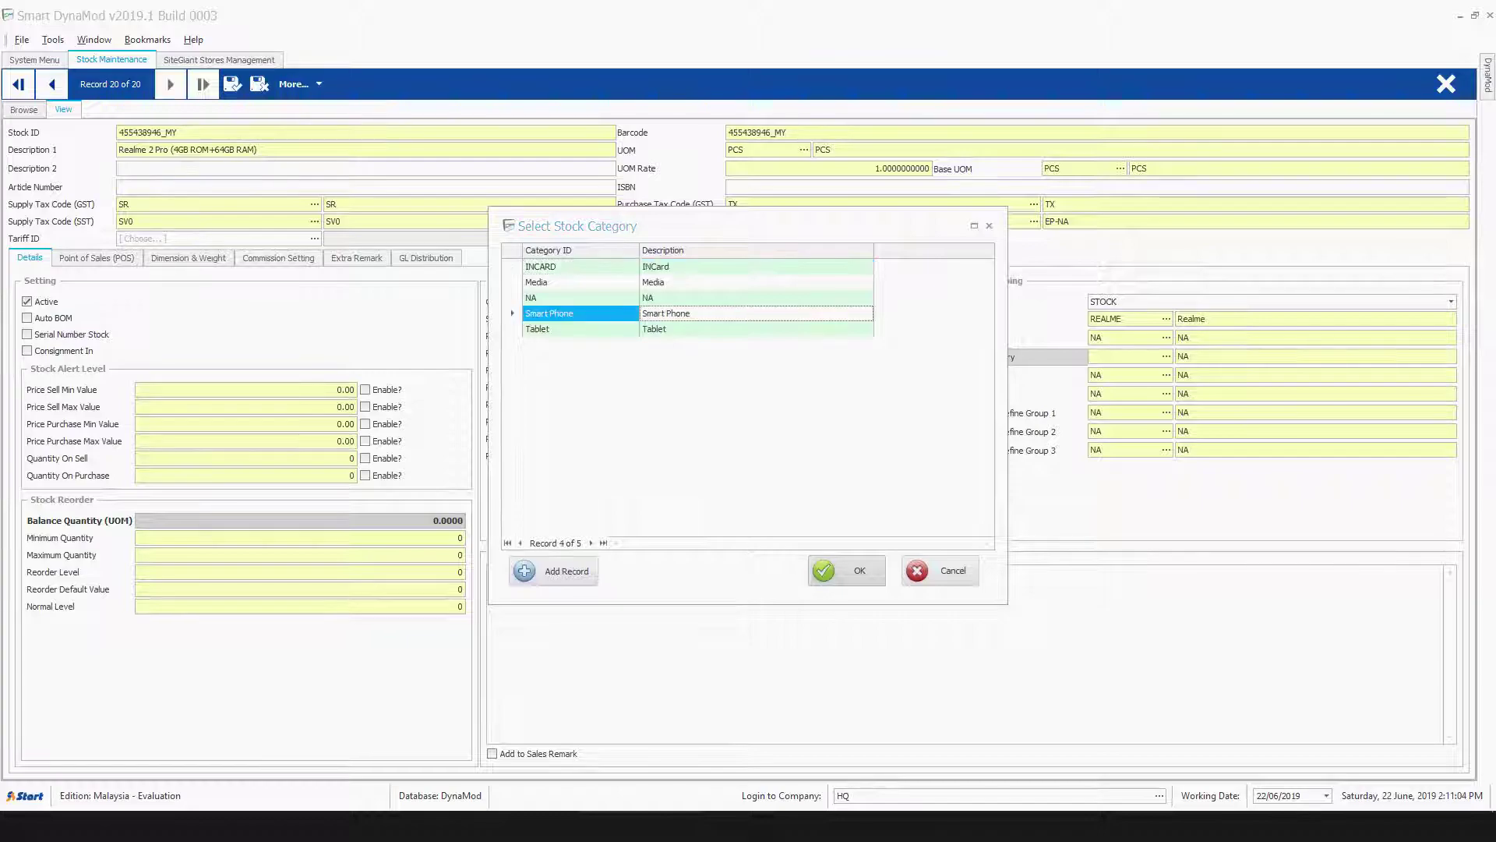
key(Return)
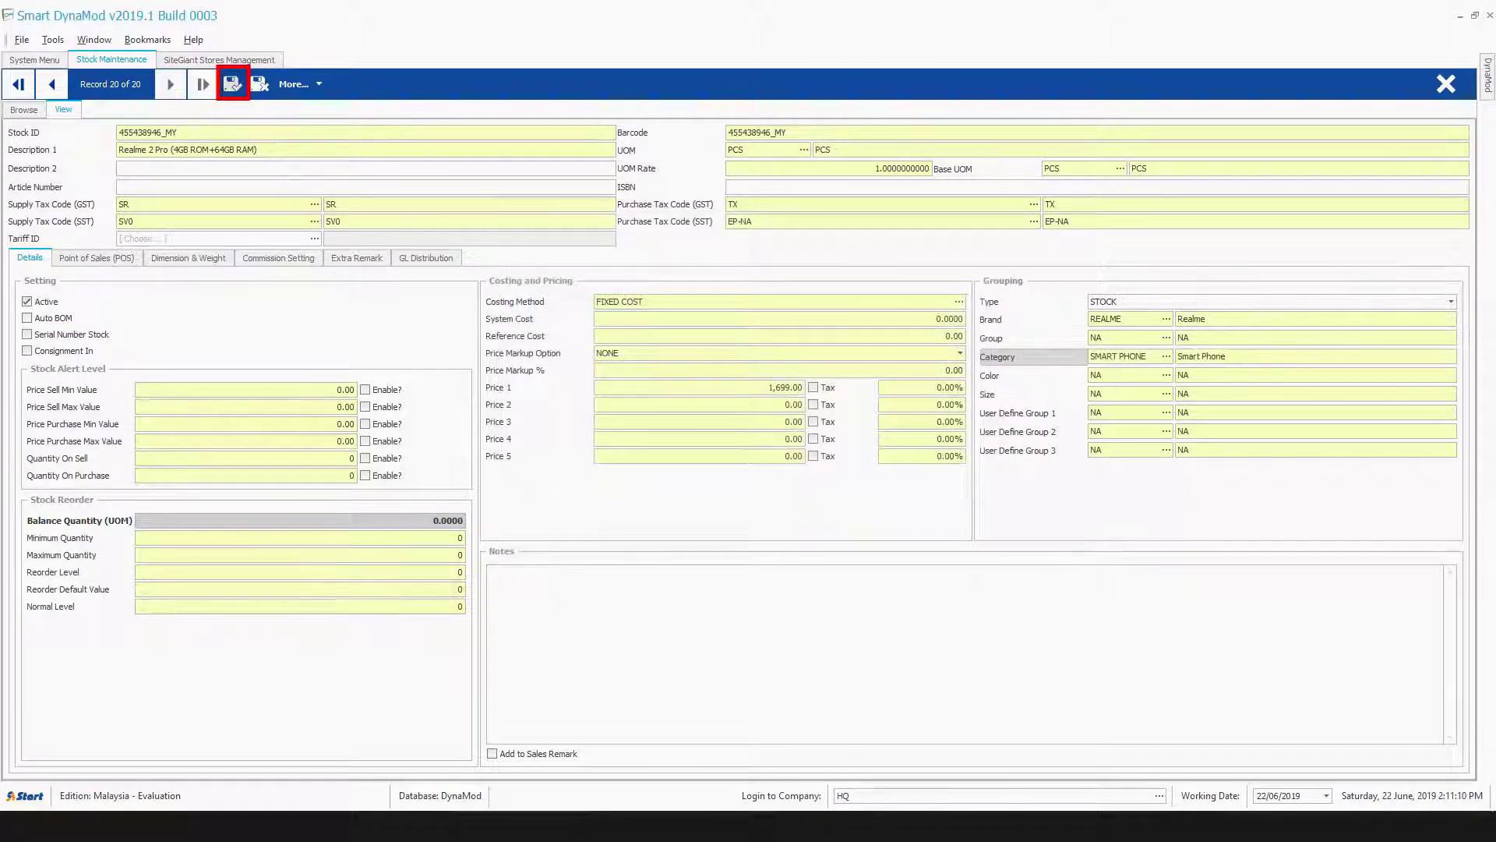
Save the new stock record and reopen the Realme 2 Pro details.
key(ctrl+s)
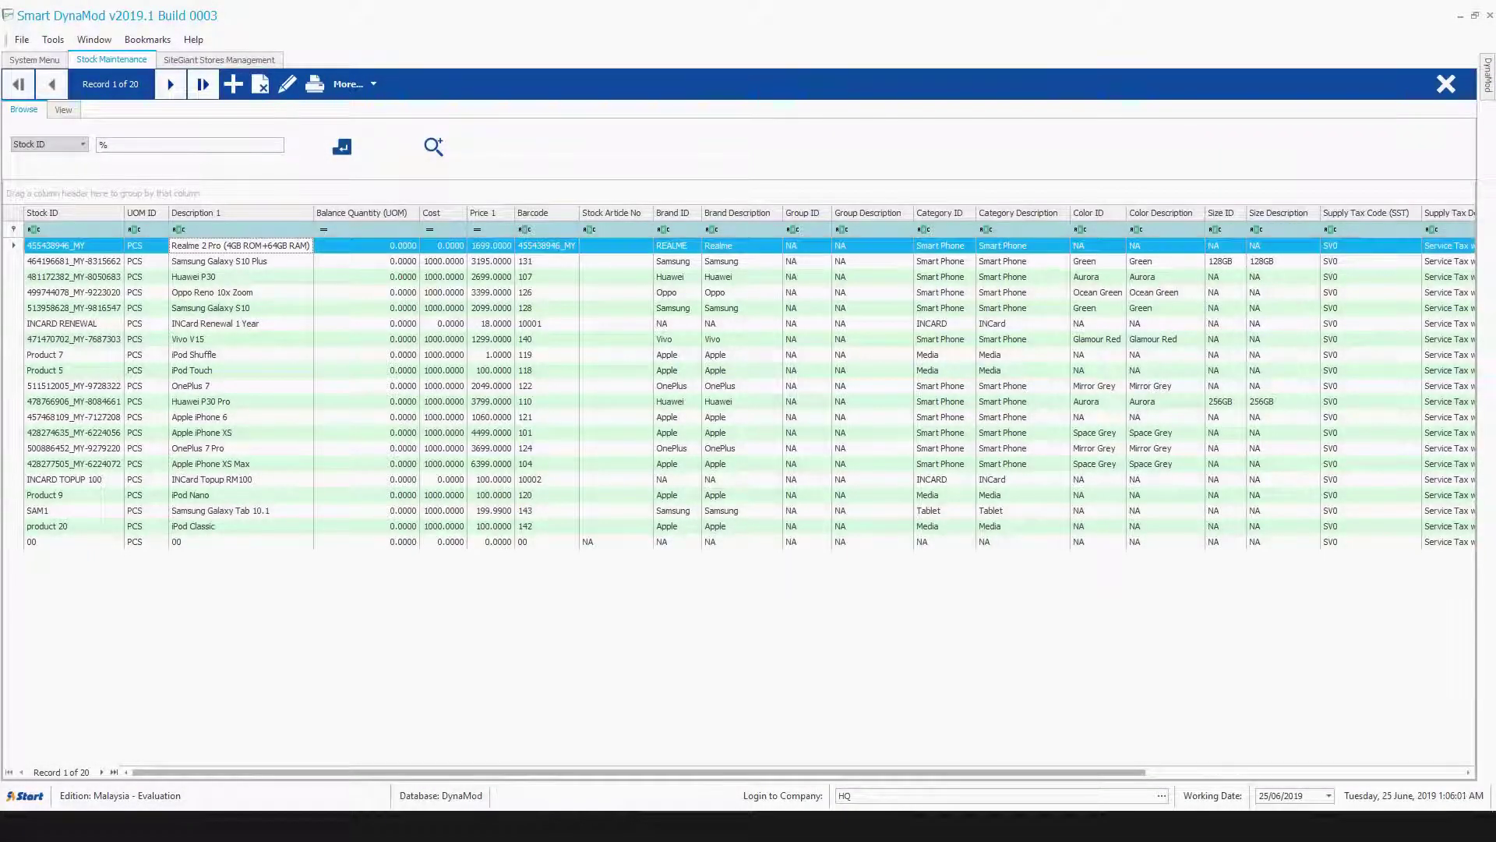
key(Return)
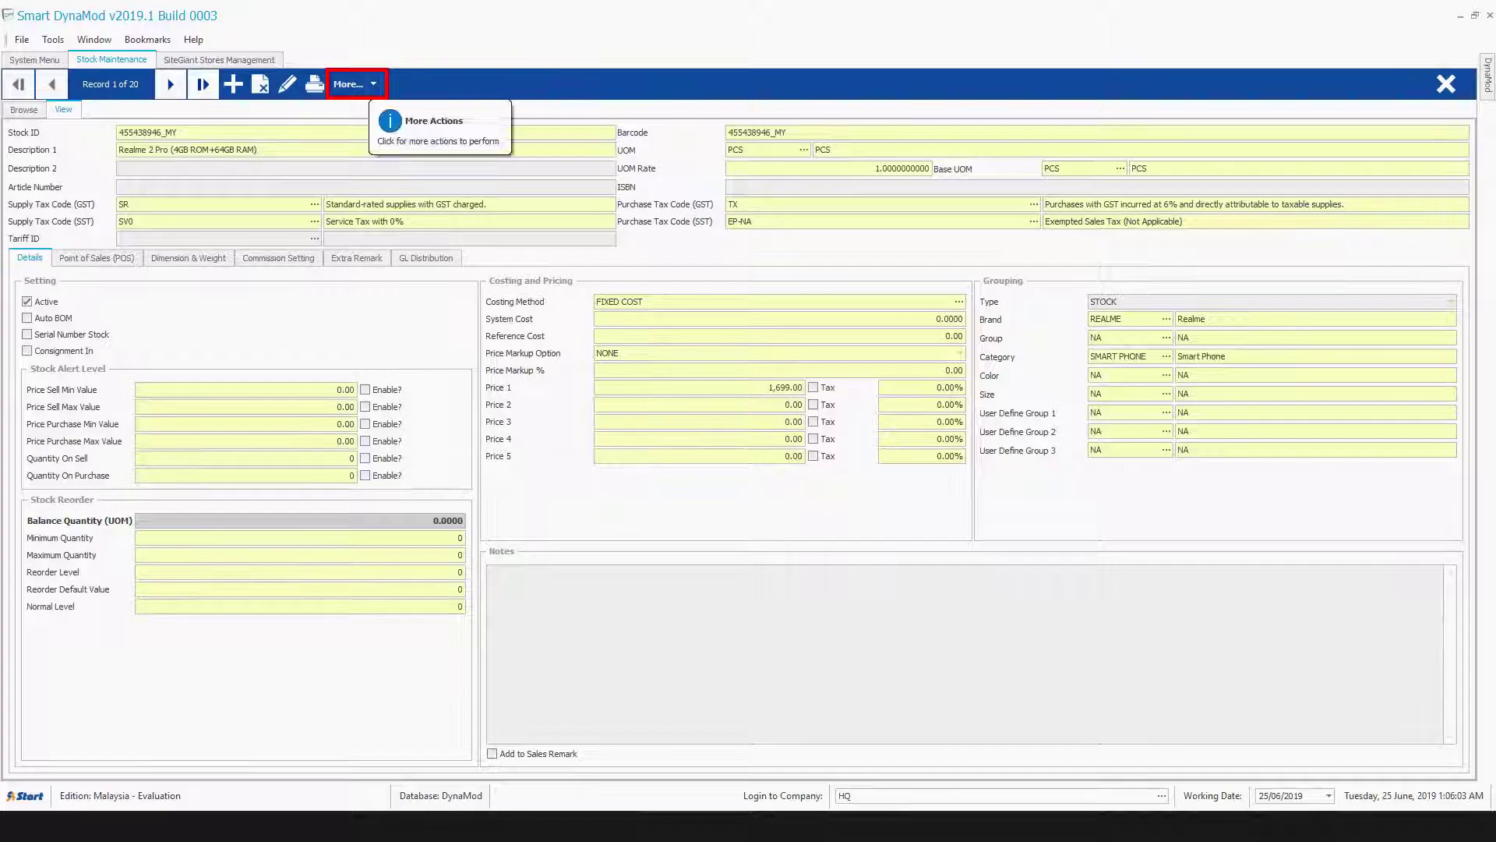
Prepare the online store listing: category Smart Phone, brand Realme, quantity 200.
click(349, 84)
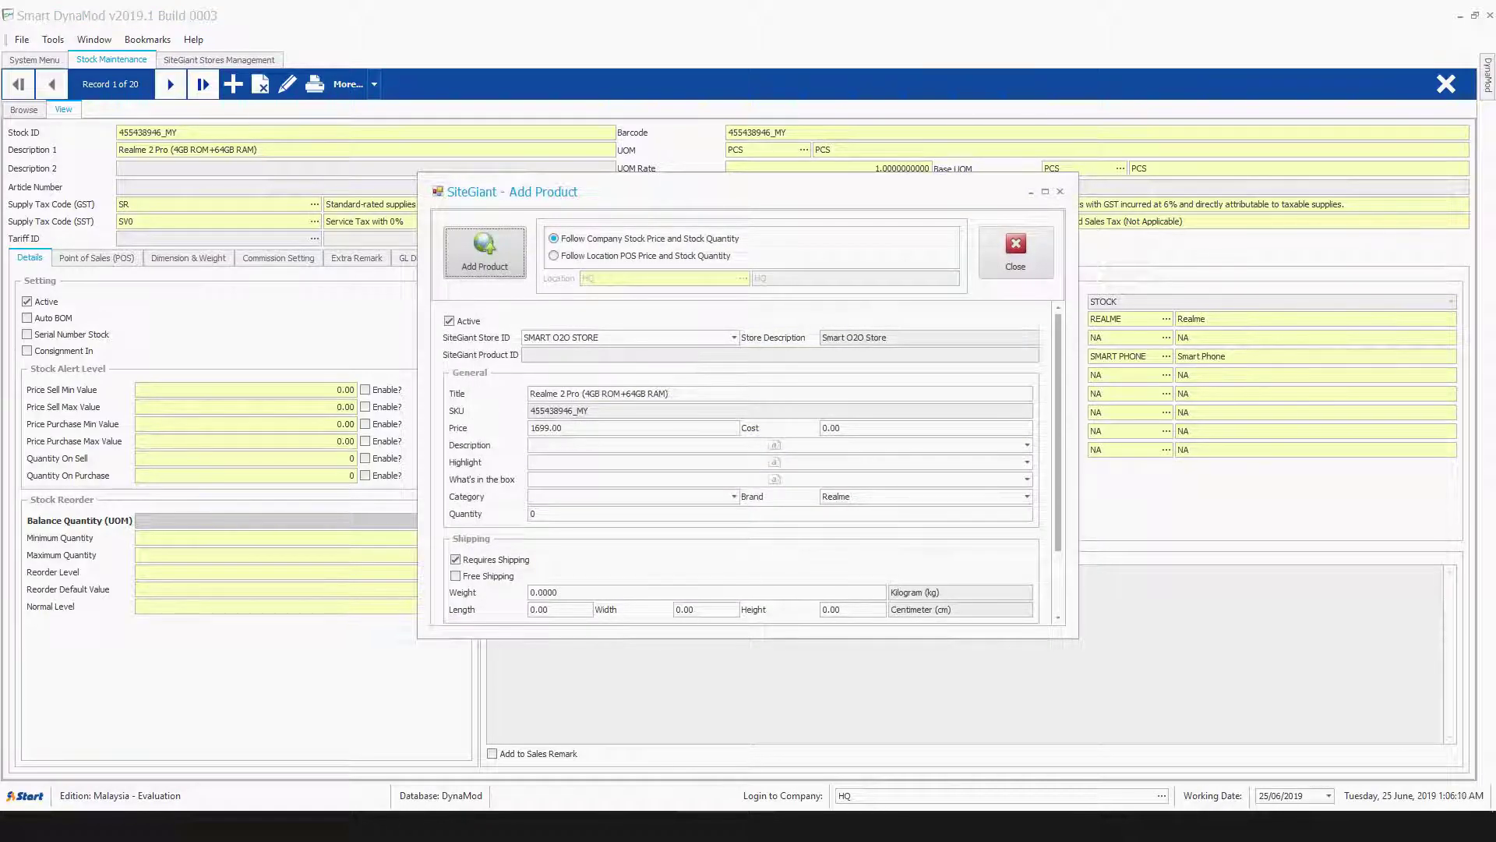
click(948, 584)
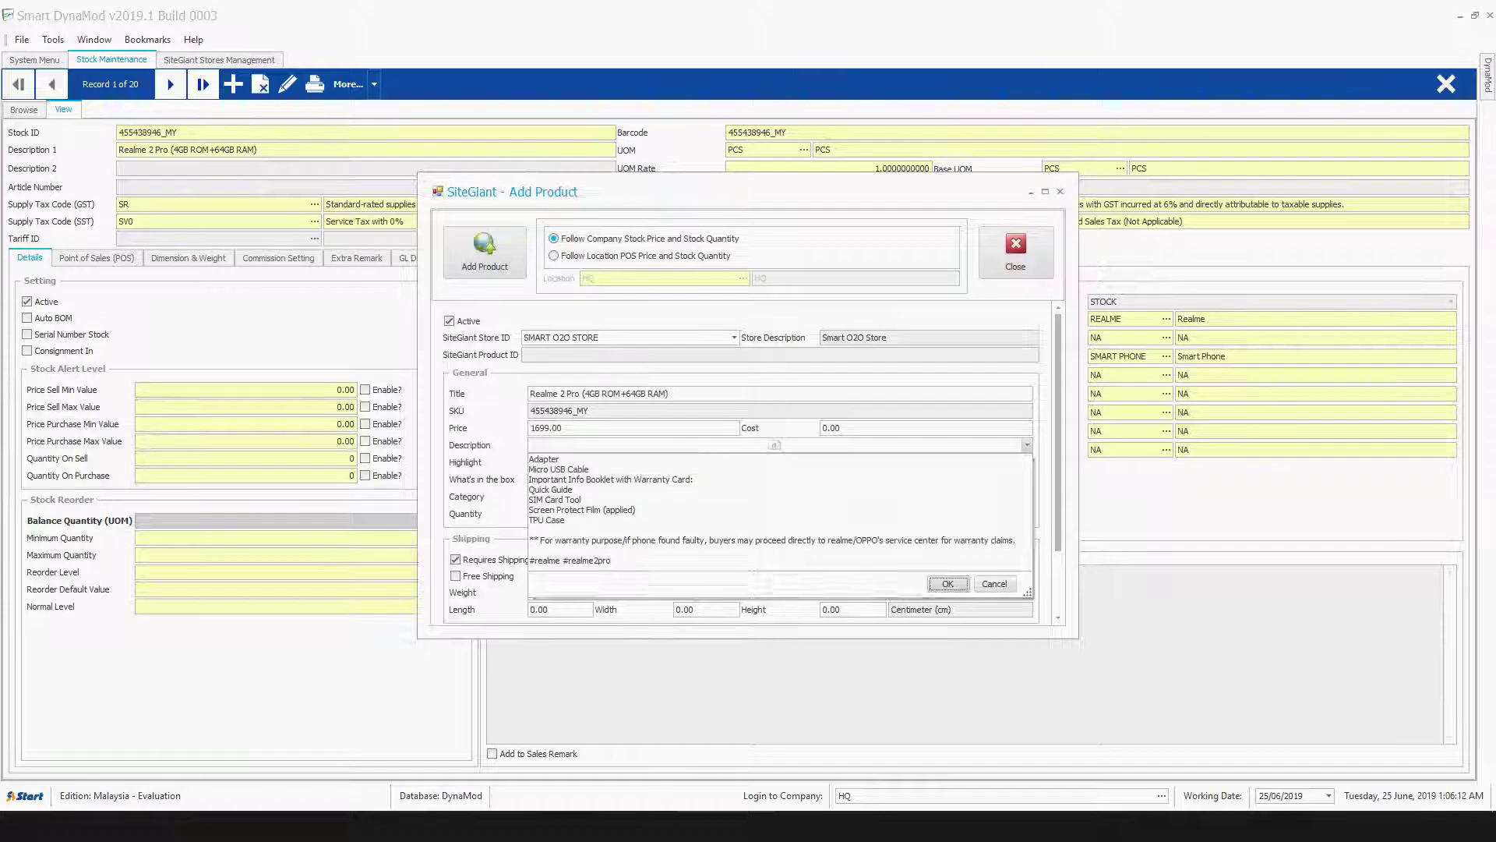
click(734, 497)
click(554, 535)
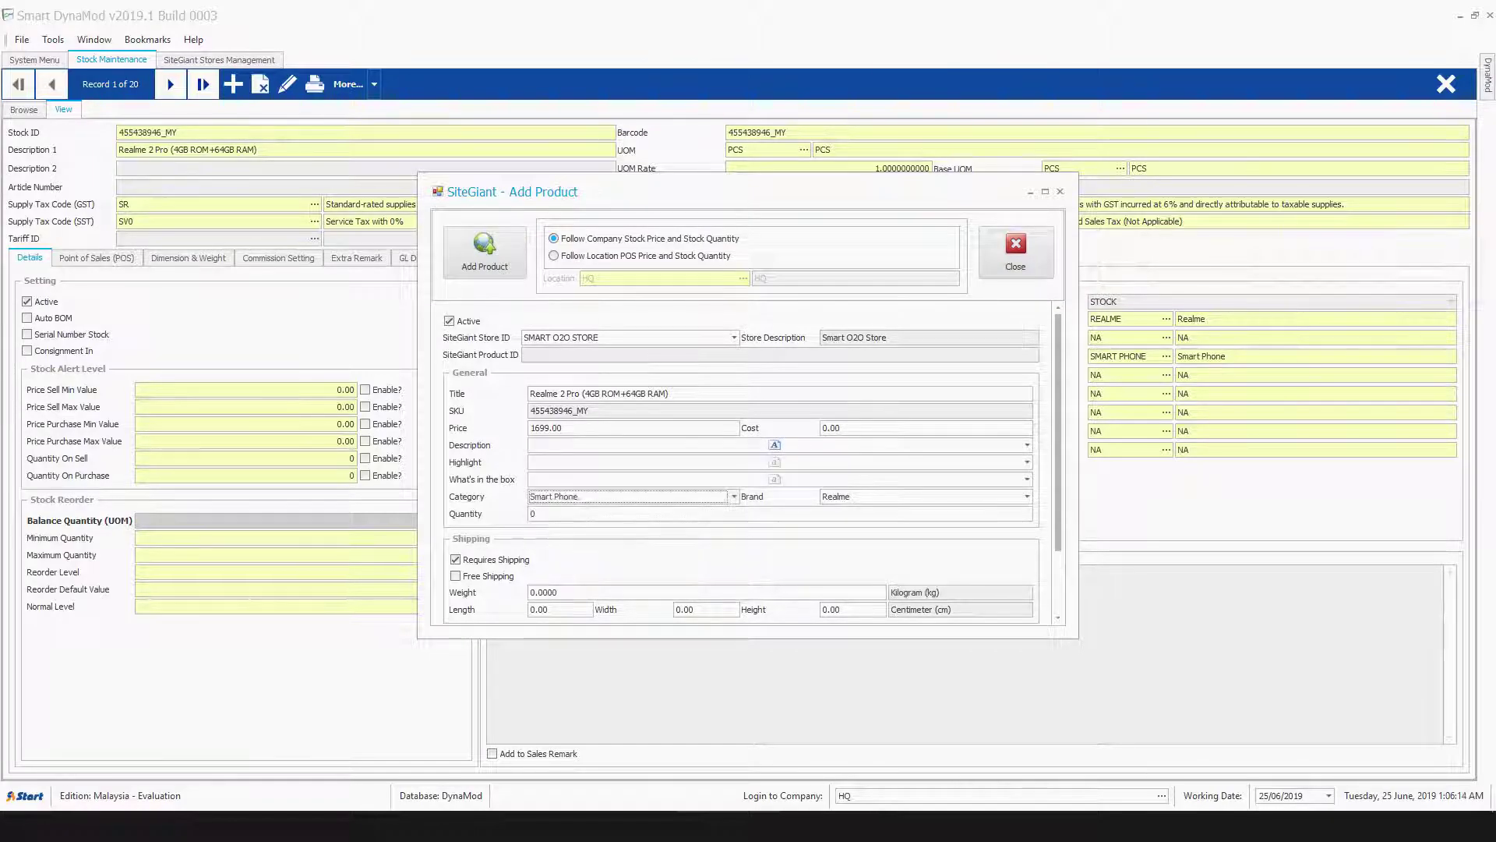
click(1027, 497)
click(912, 565)
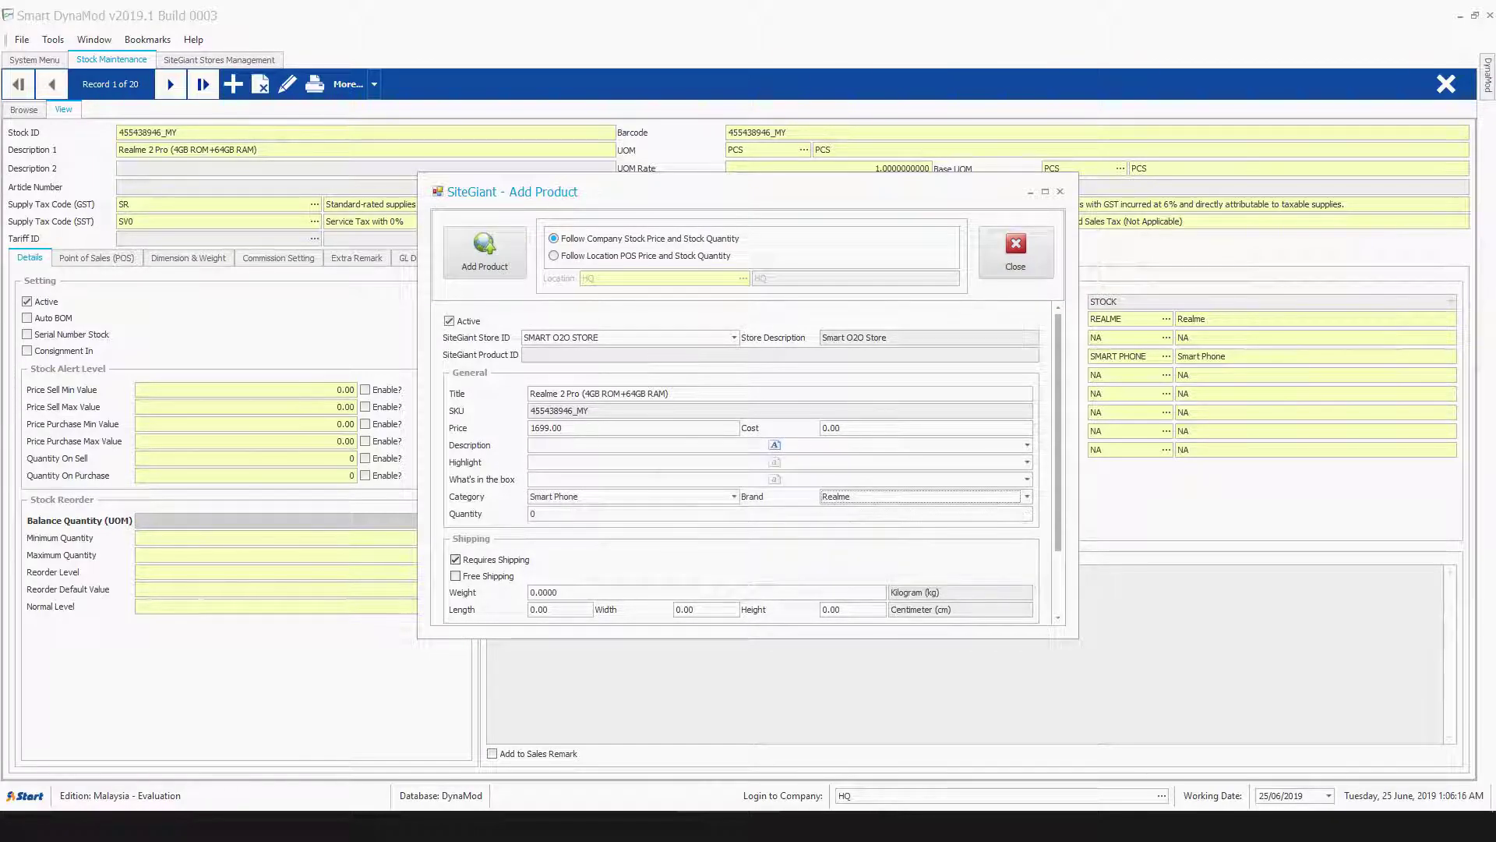
key(Tab)
text(200)
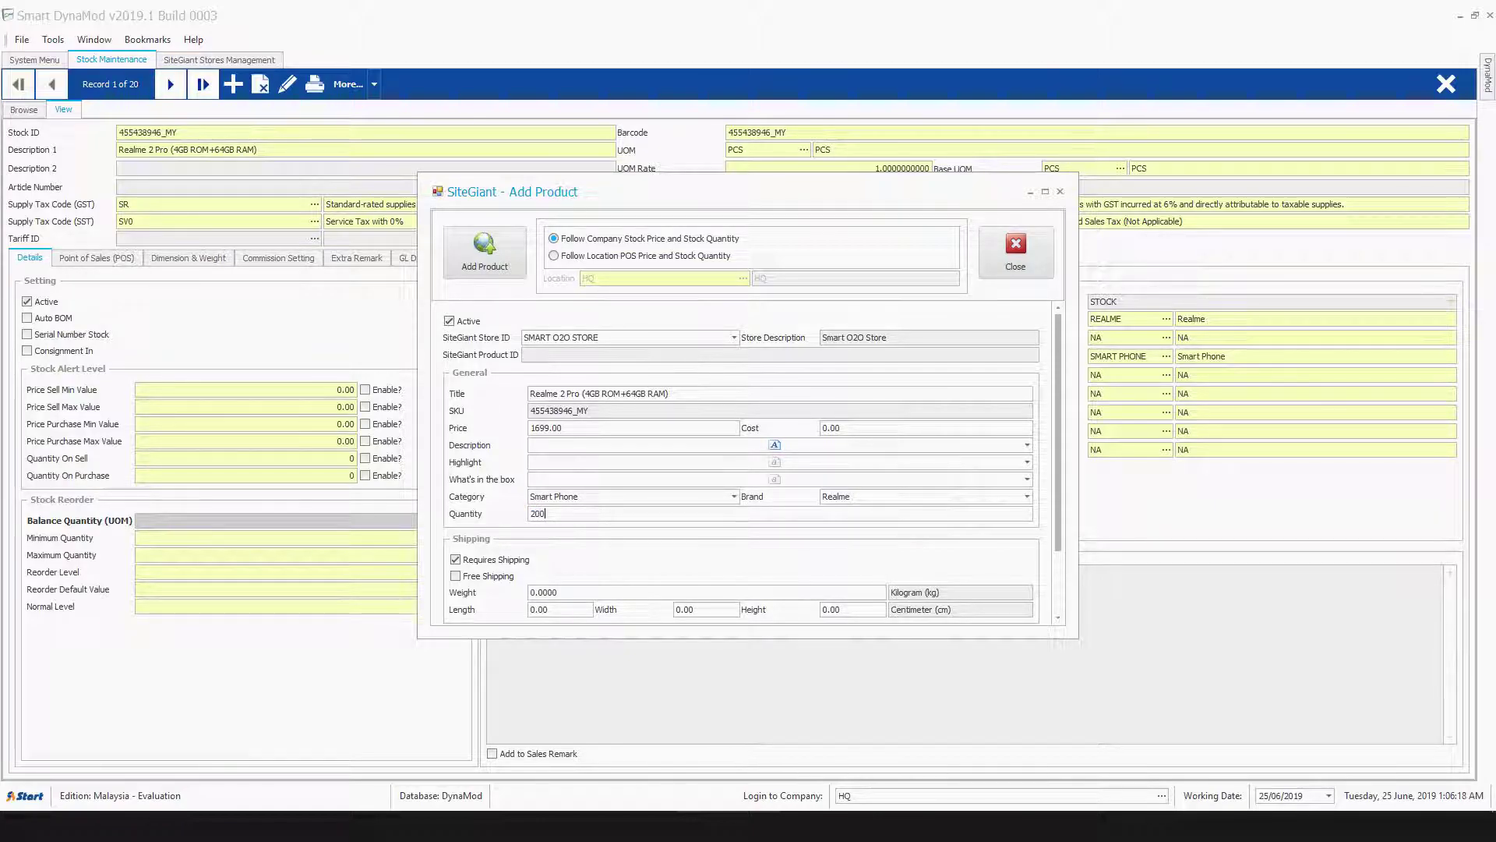
text(00)
Submit the product to the online store and confirm adding it to SiteGiant.
click(485, 252)
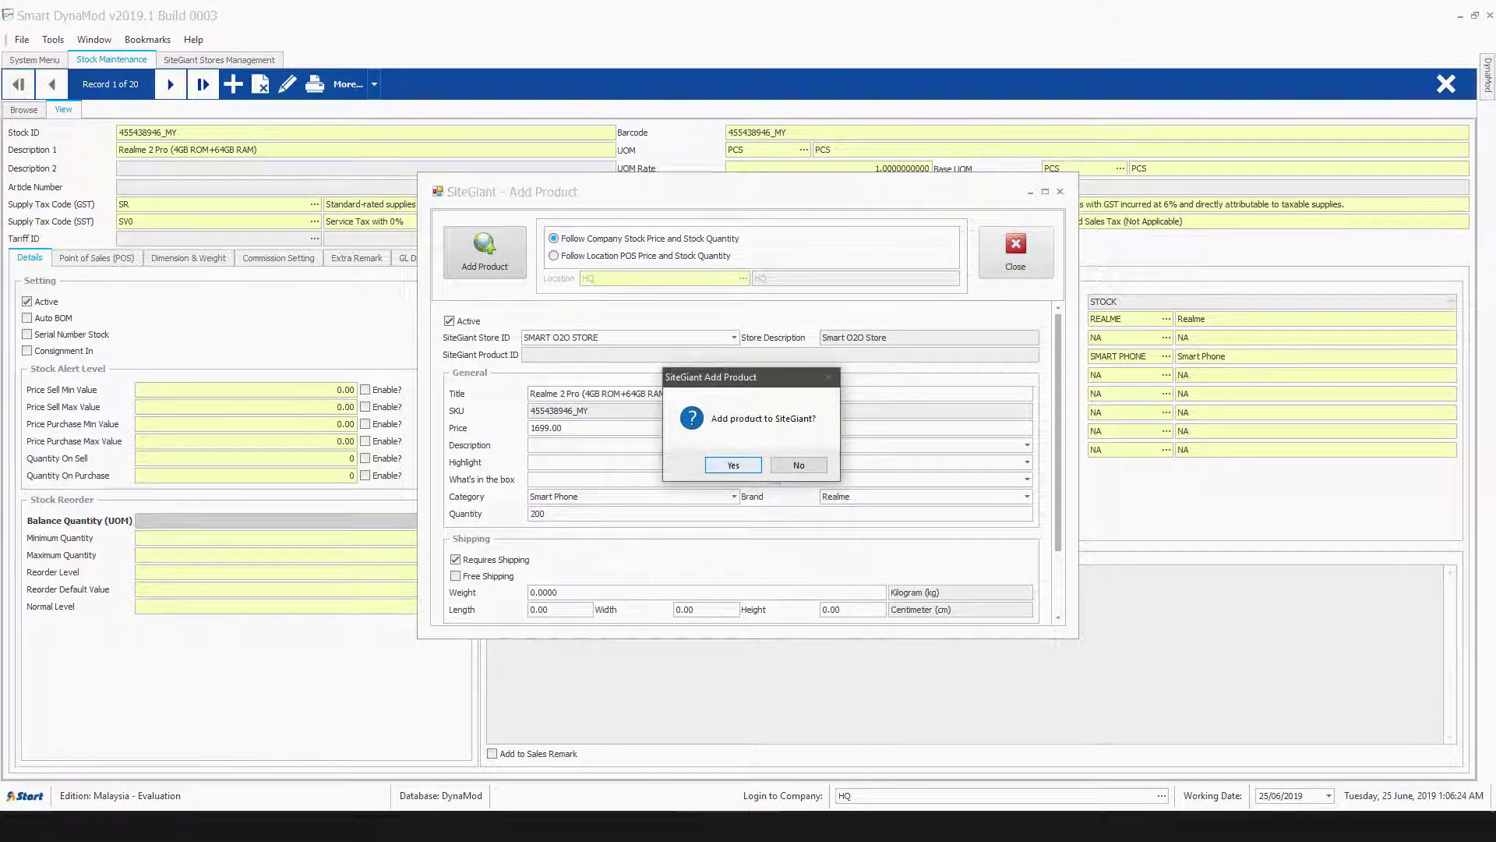
key(Return)
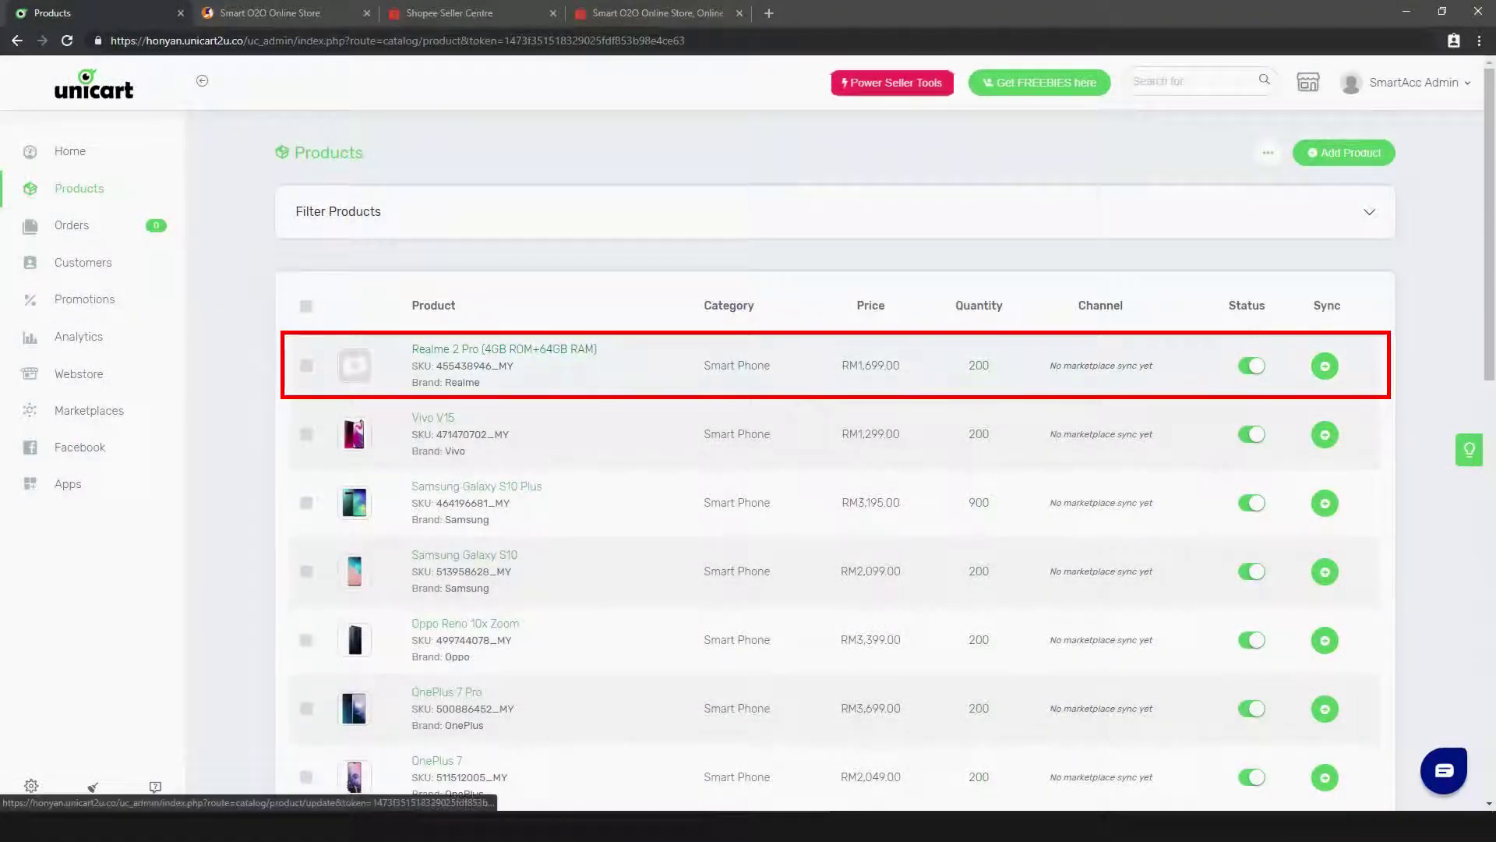
Upload all jpg product photos to the Realme 2 Pro listing's images.
click(504, 349)
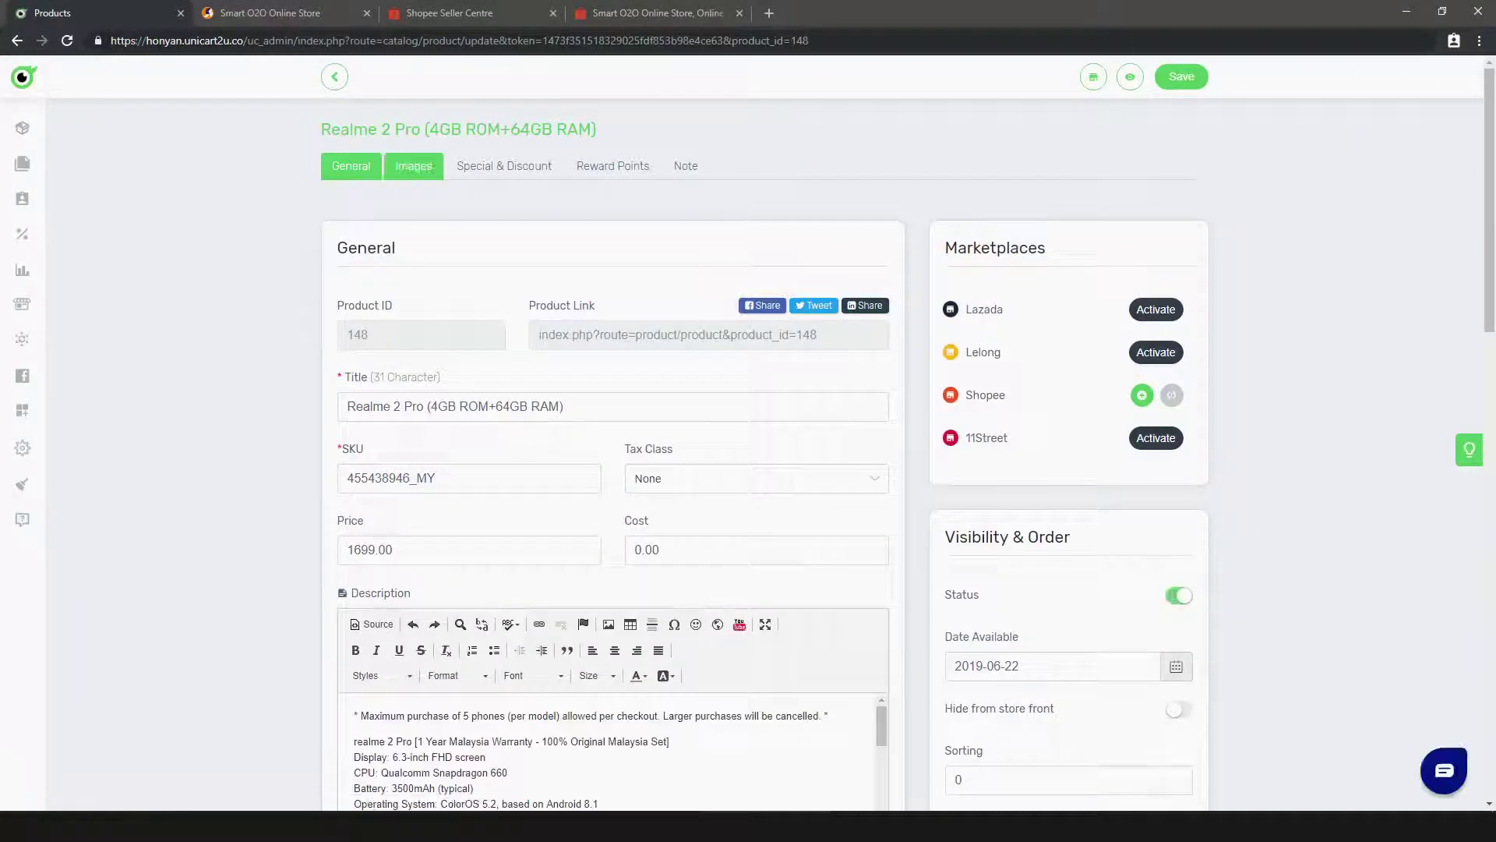
click(413, 164)
click(766, 359)
key(ctrl+a)
key(Return)
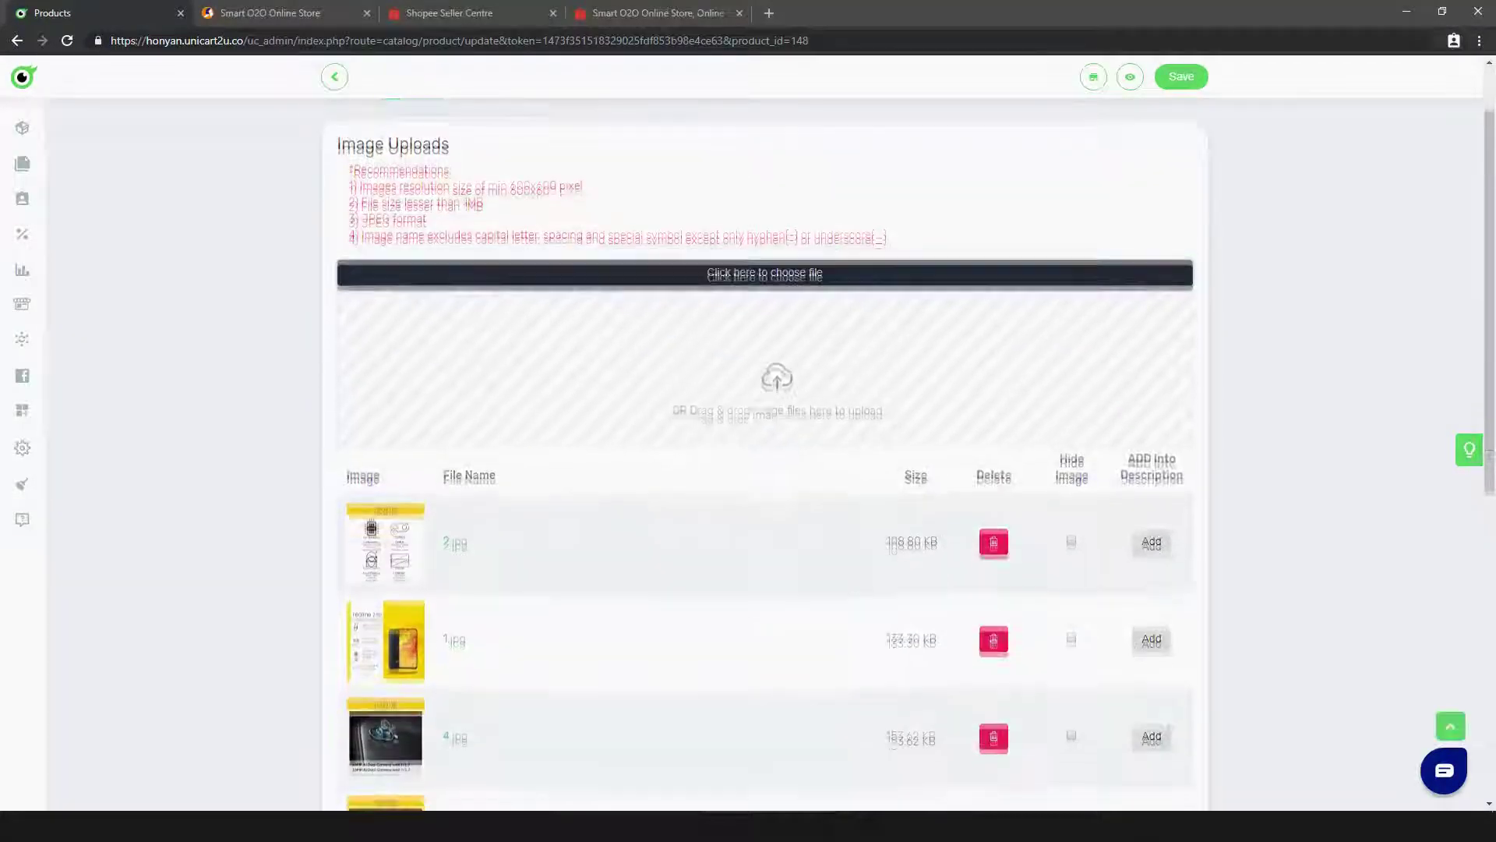
scroll(764, 467, down, 5)
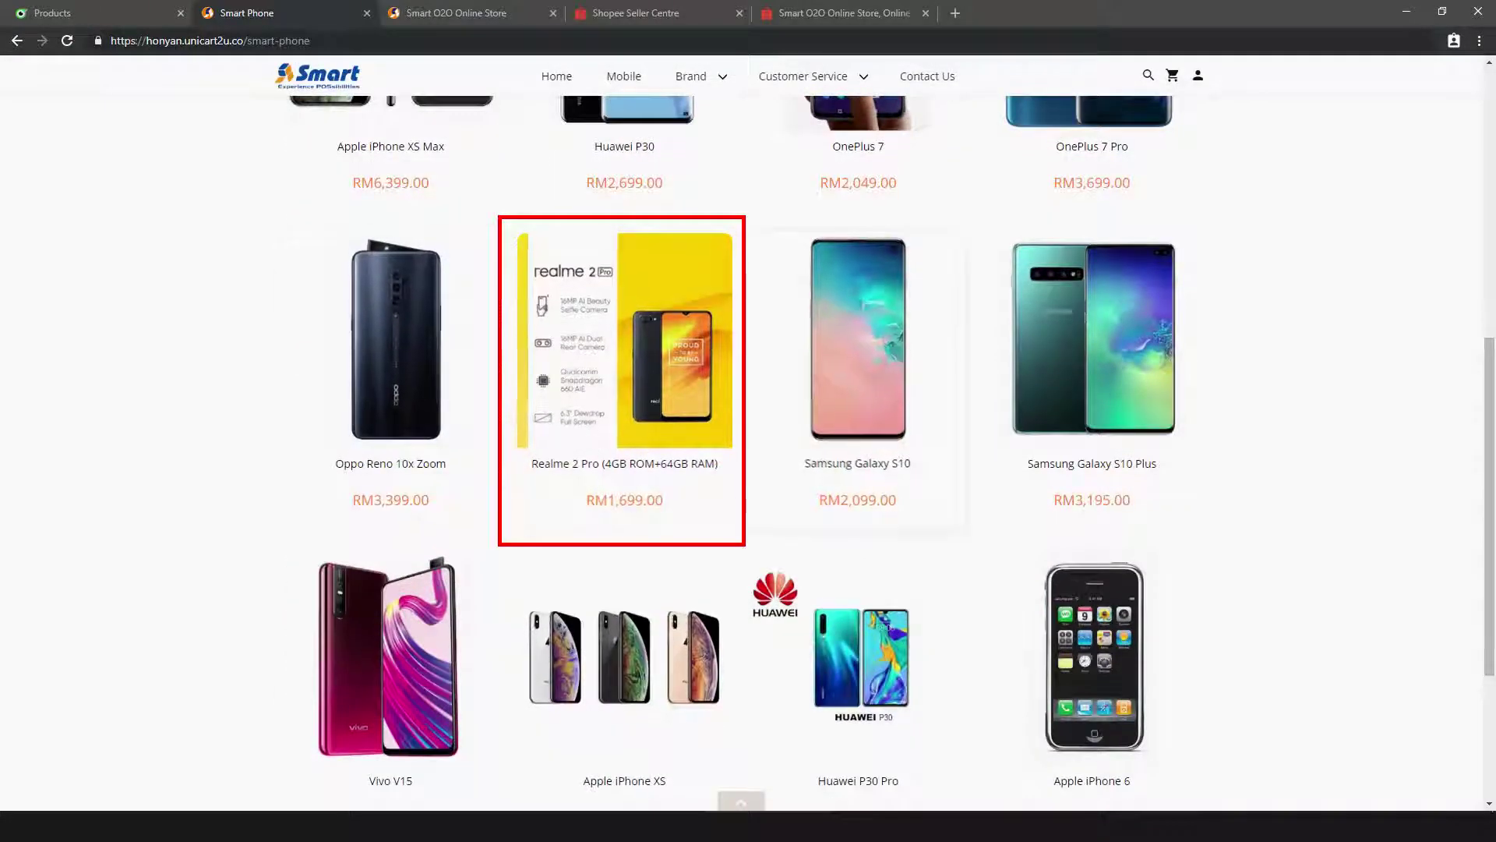
View the Realme 2 Pro store page showing RM1,699.00 and 200 available.
click(623, 339)
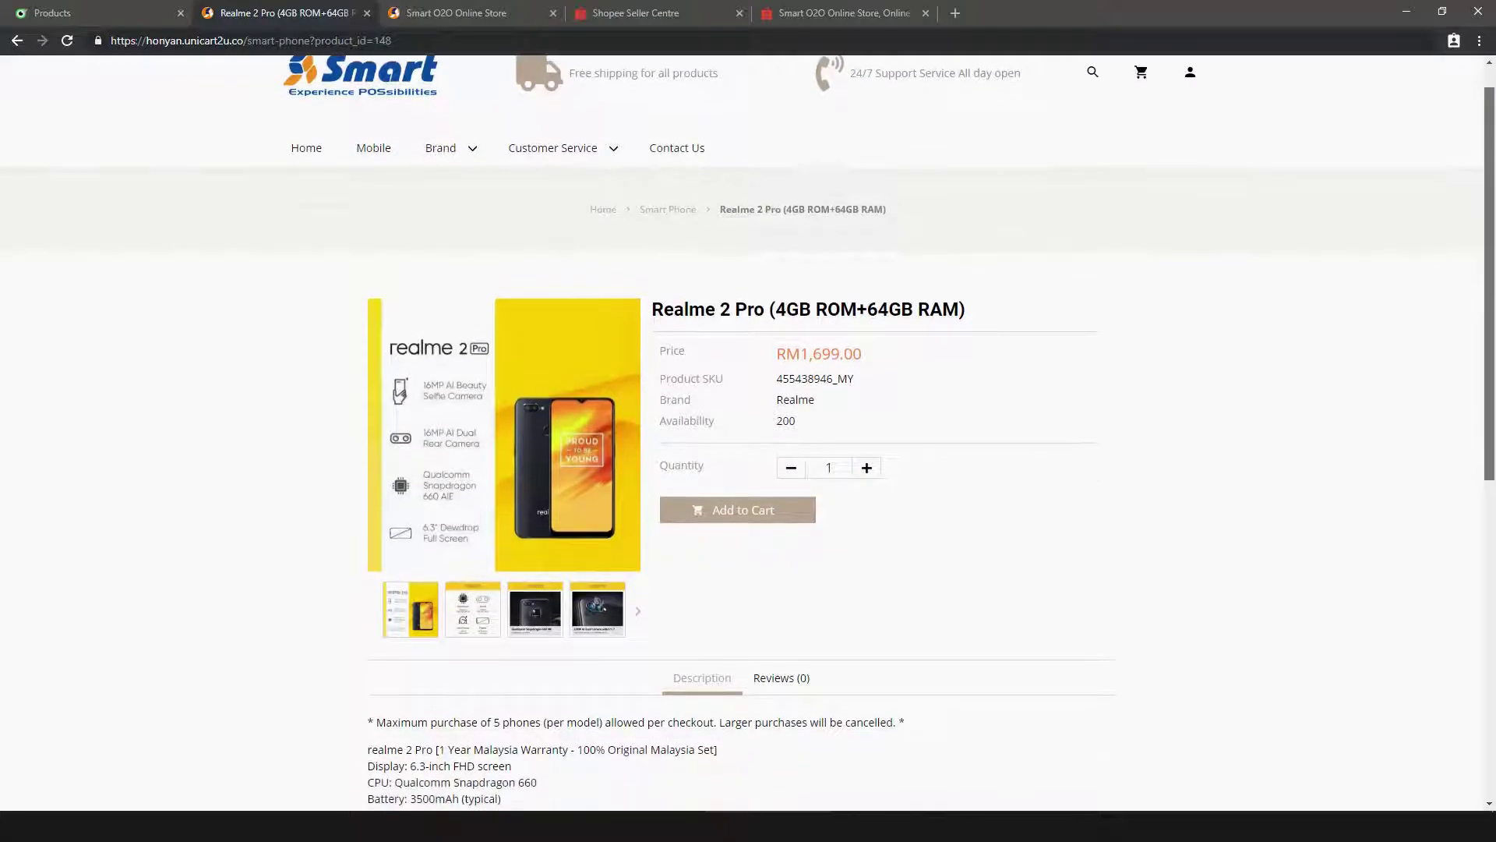
scroll(748, 434, down, 3)
scroll(749, 453, down, 2)
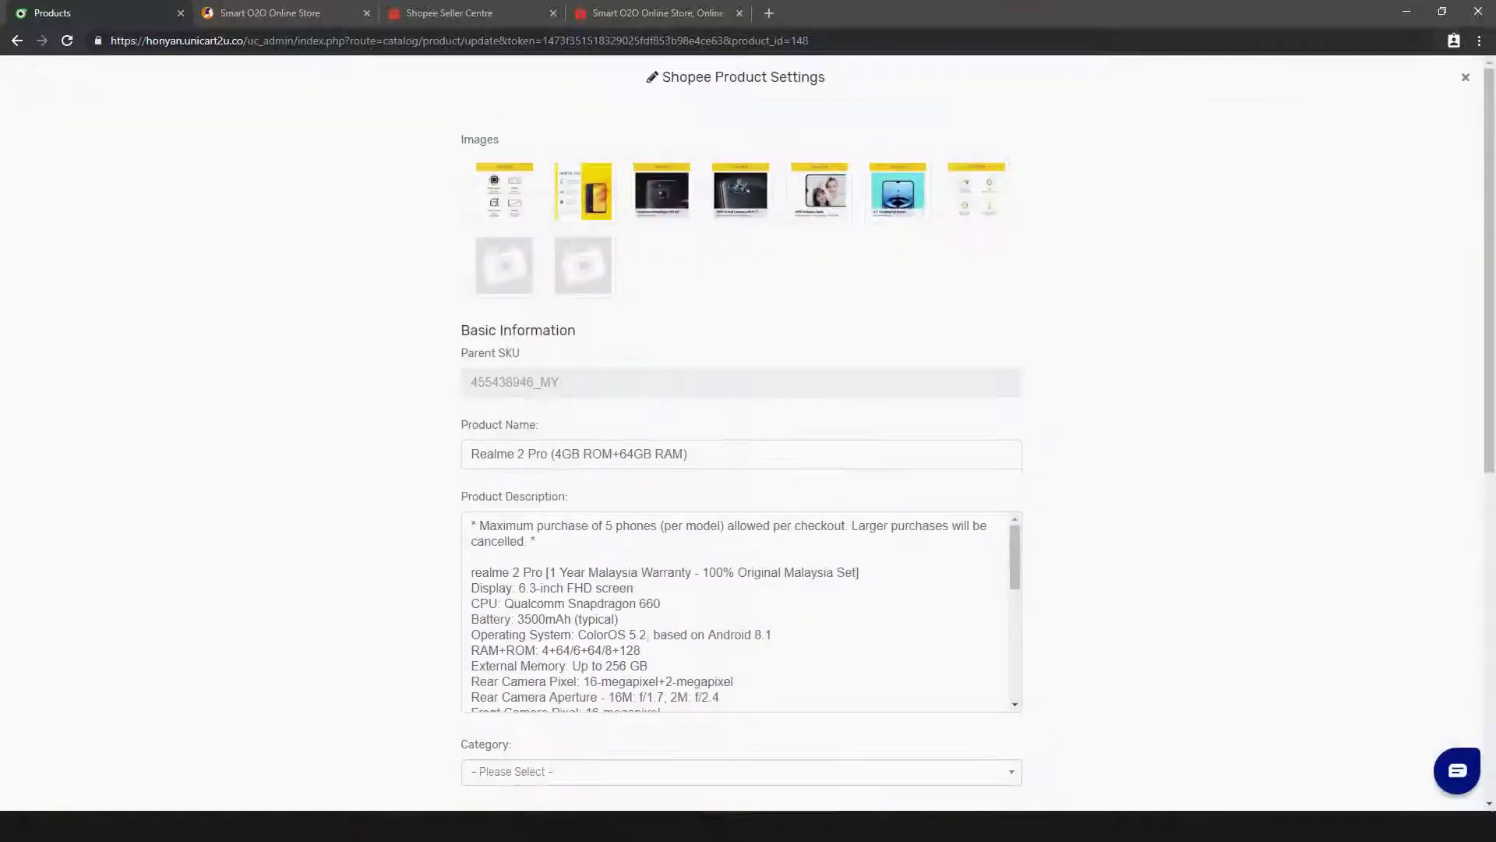
Move the second image to the front and set category Mobile Phones > Realme.
mouse_move(582, 190)
mouse_down()
mouse_move(601, 175)
mouse_move(504, 191)
mouse_up()
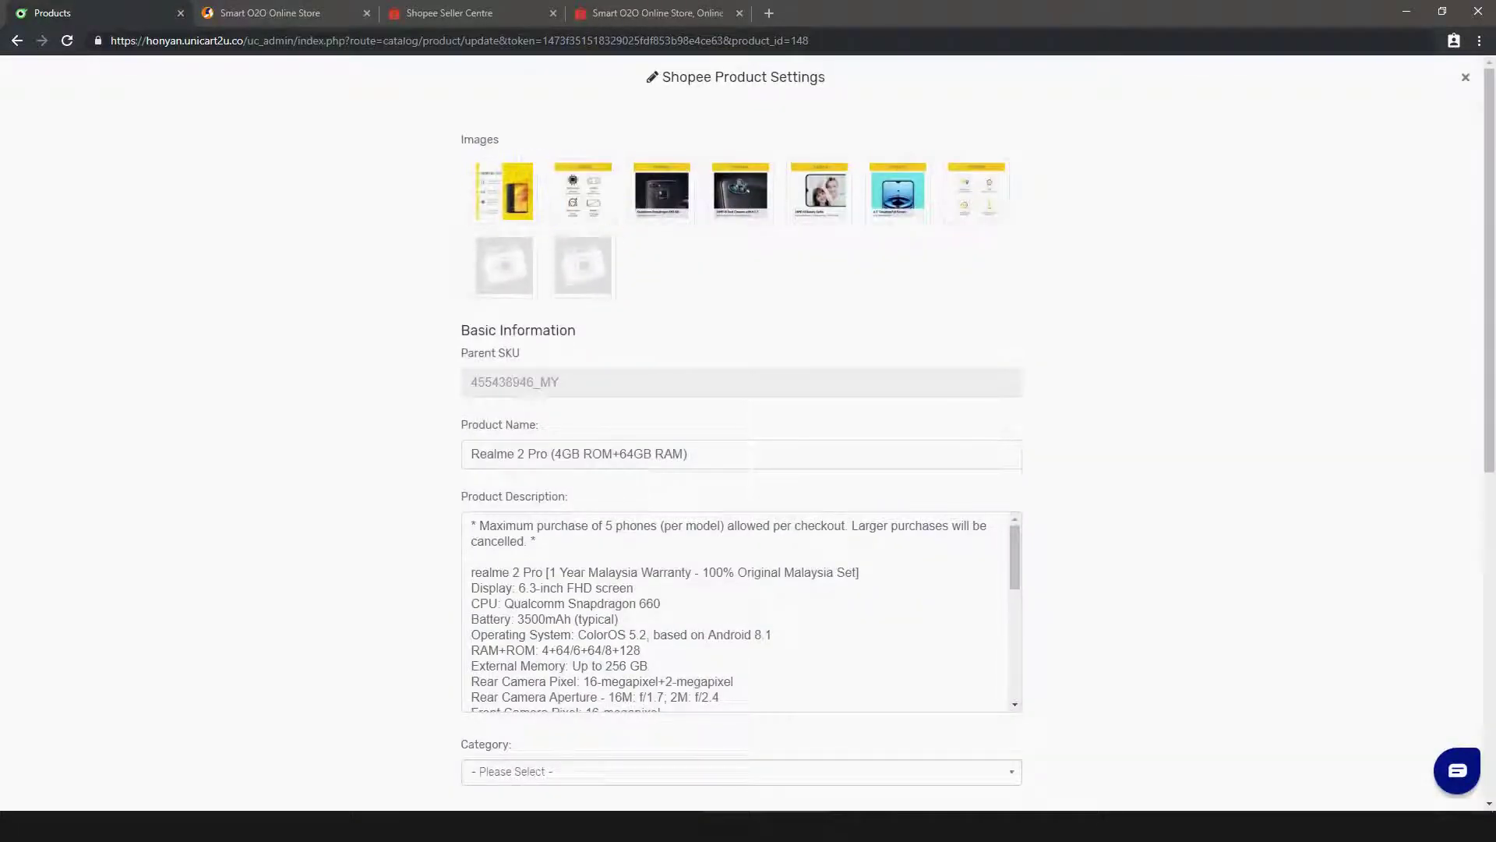
scroll(741, 467, down, 5)
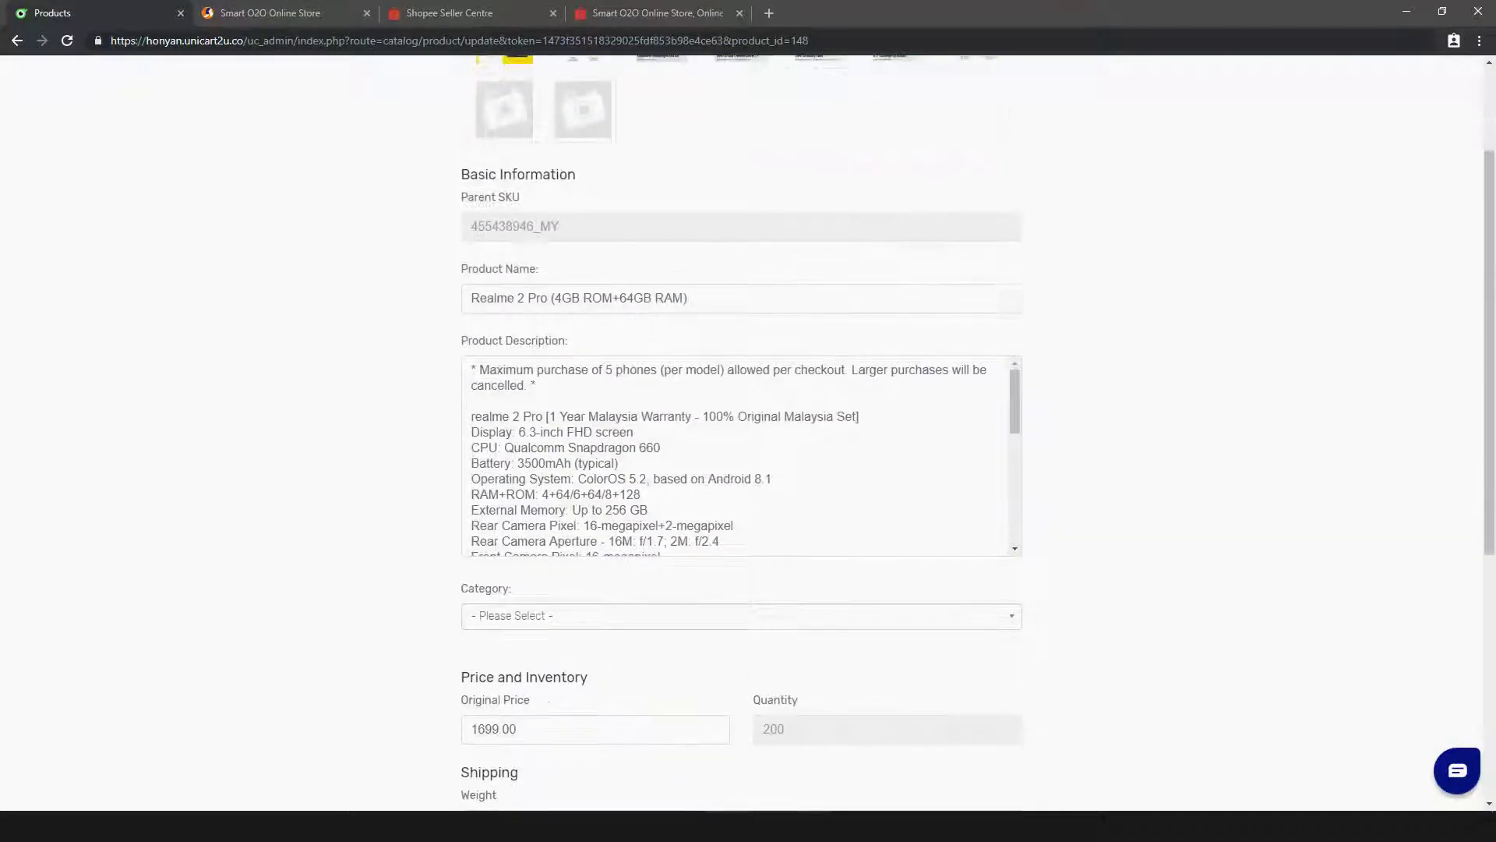
click(742, 381)
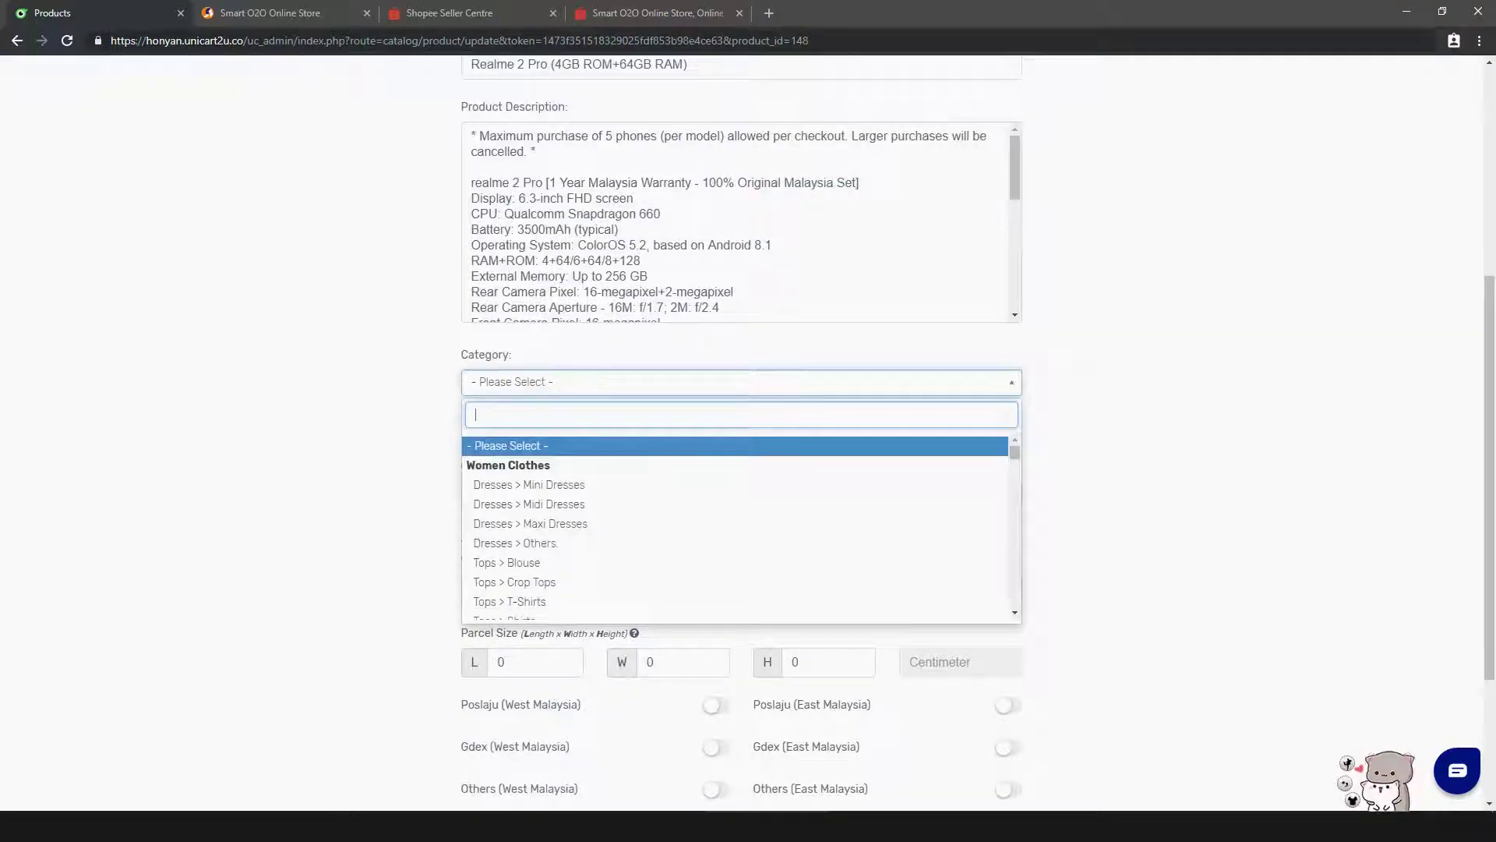
text(realme)
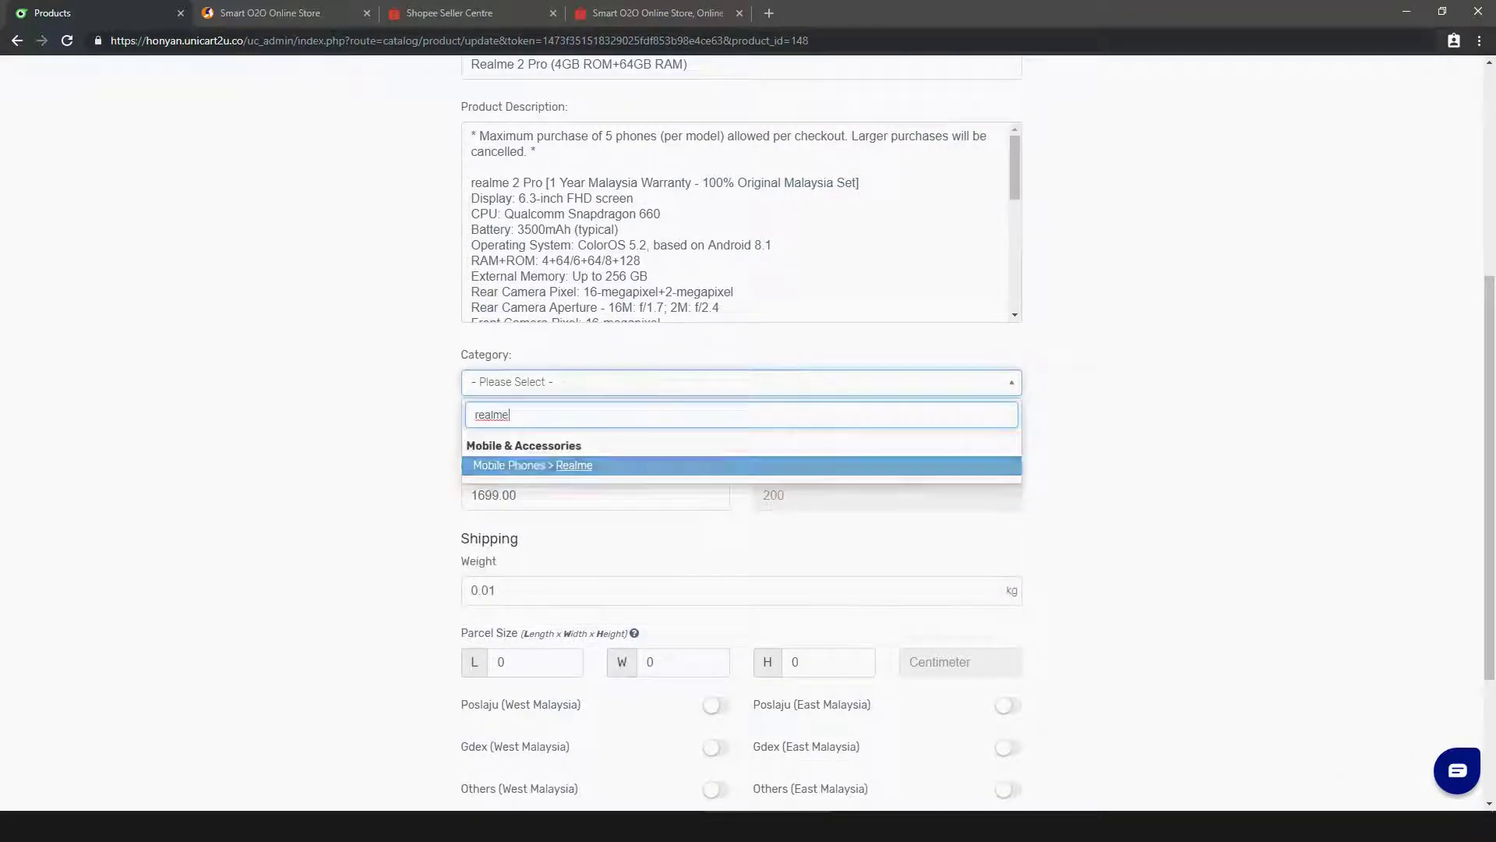
key(Return)
Set Shopee attributes brand Realme, model Realme 2 Pro, OS Android.
key(Tab)
key(Down)
key(Return)
key(Tab)
key(Down)
key(Down)
key(Down)
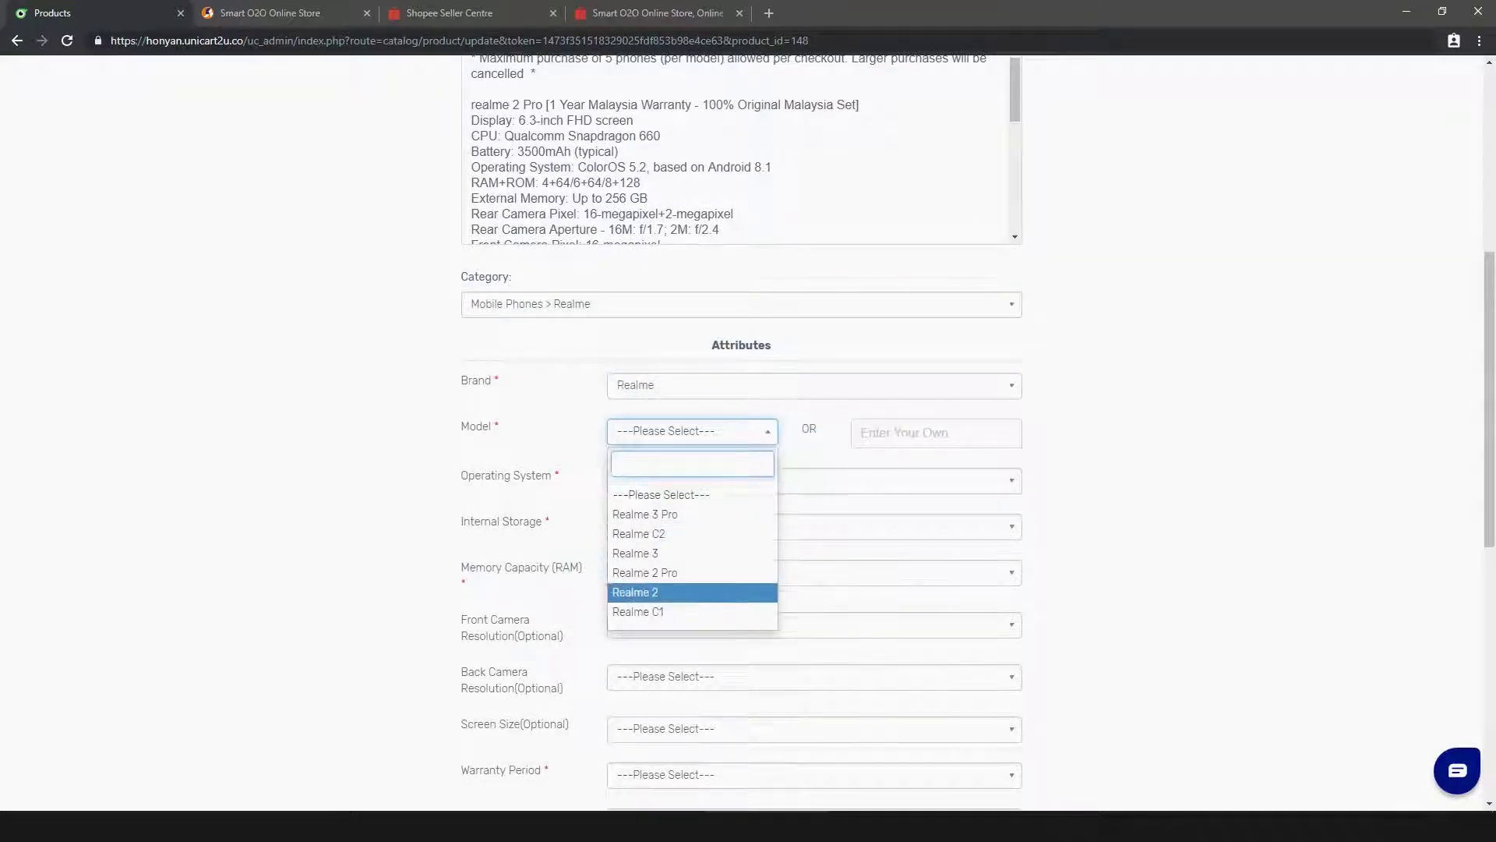
key(Up)
key(Return)
key(Tab)
key(Down)
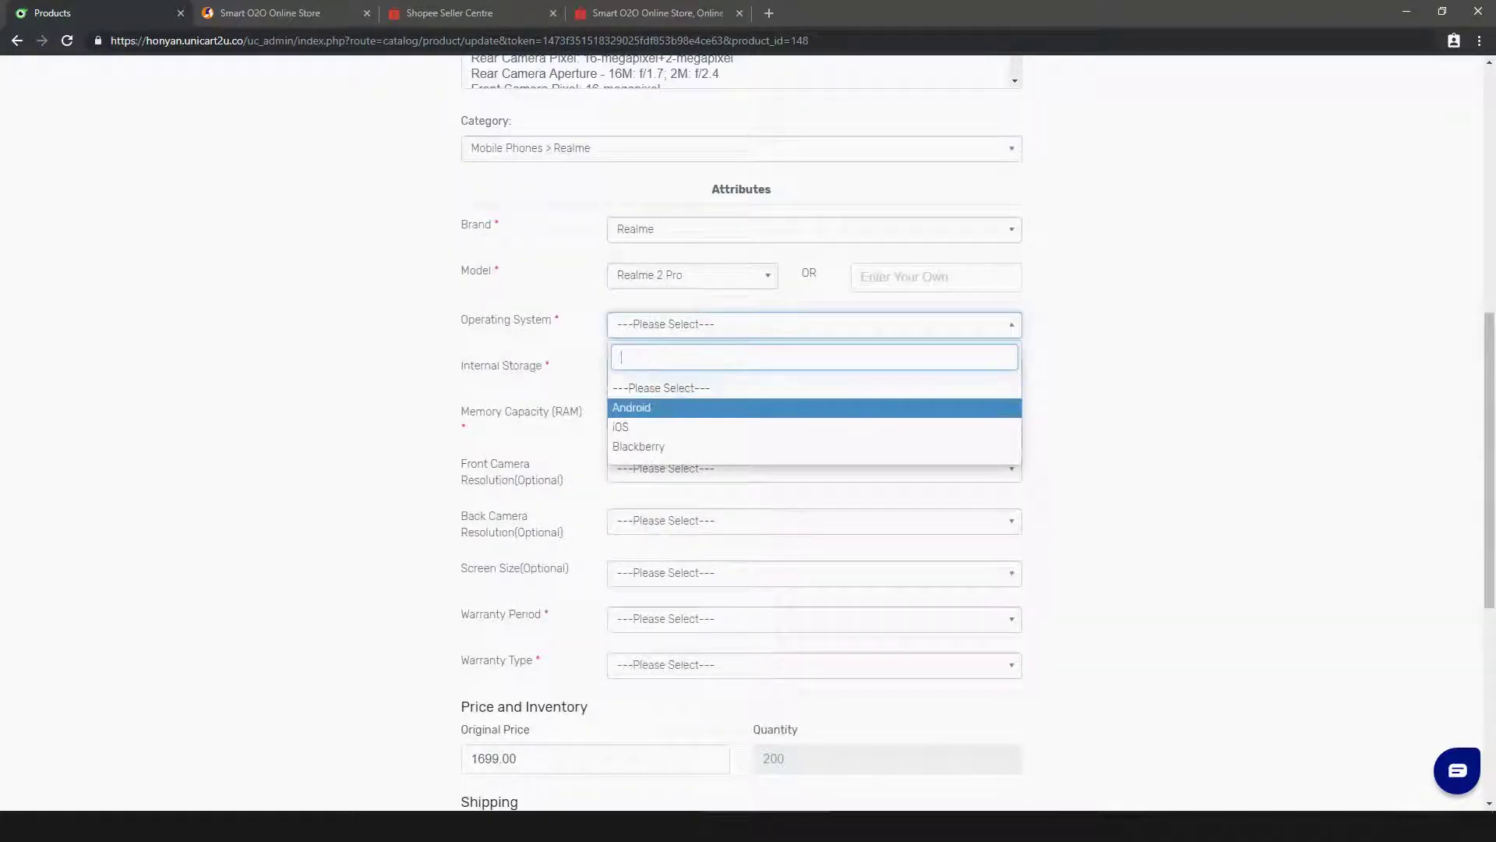
key(Return)
Set internal storage 64GB and RAM 4GB.
key(Tab)
key(Down)
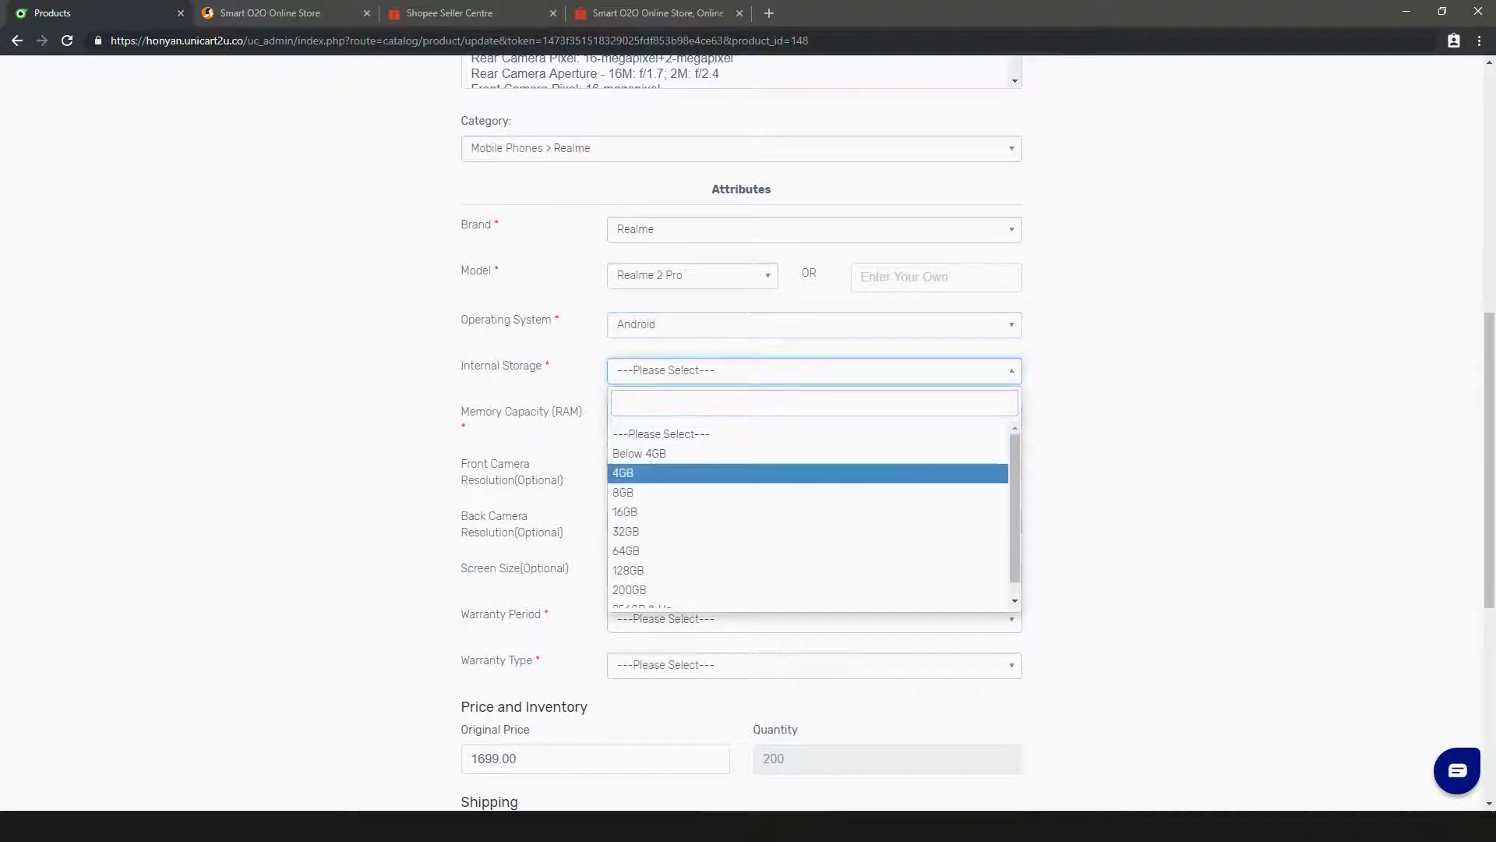
key(Down)
key(Down)
key(Down)
key(Return)
key(Tab)
key(Return)
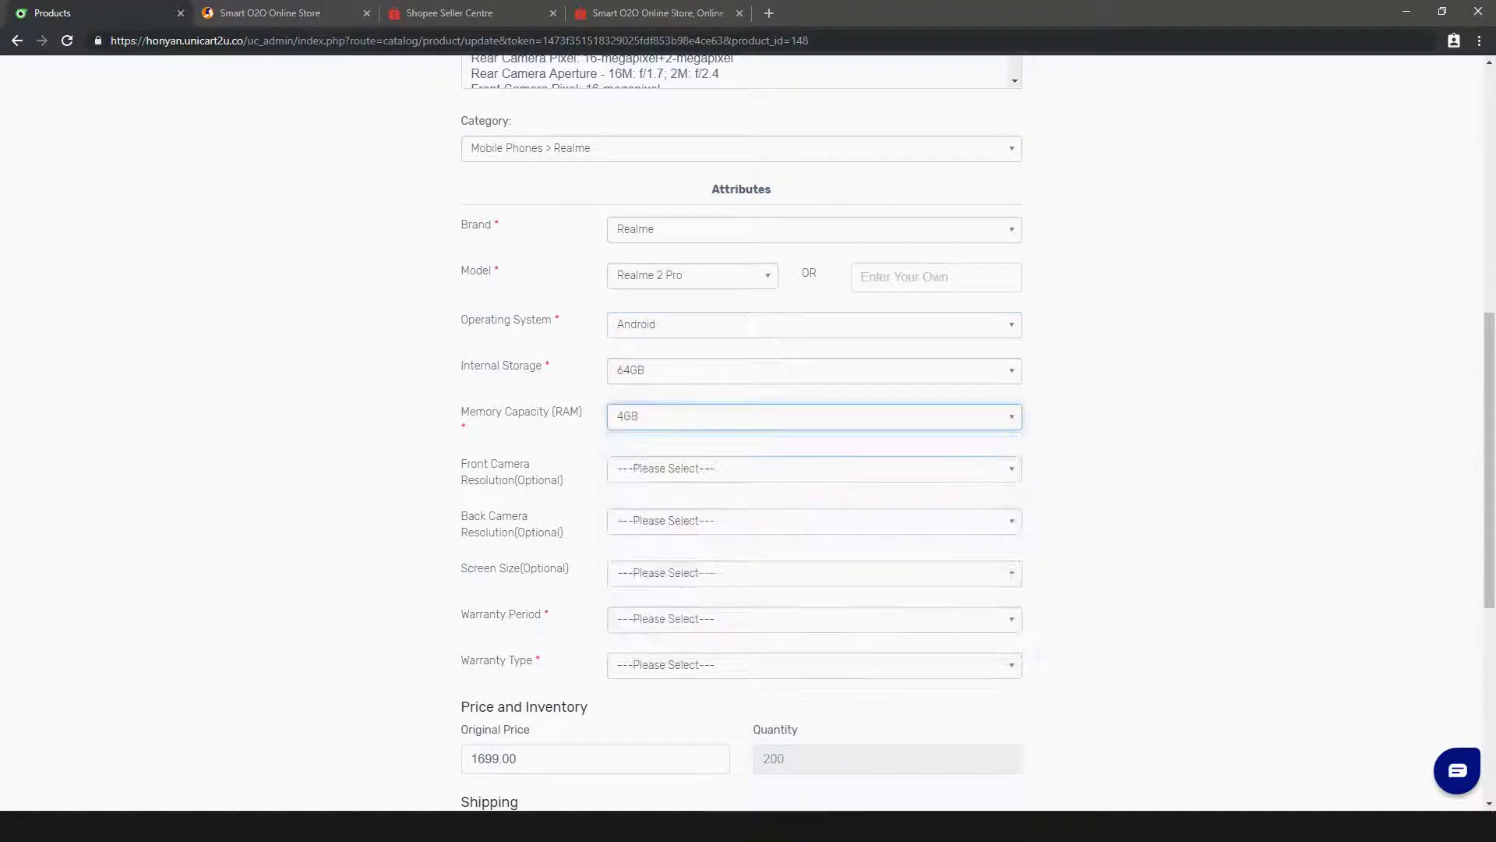
key(Tab)
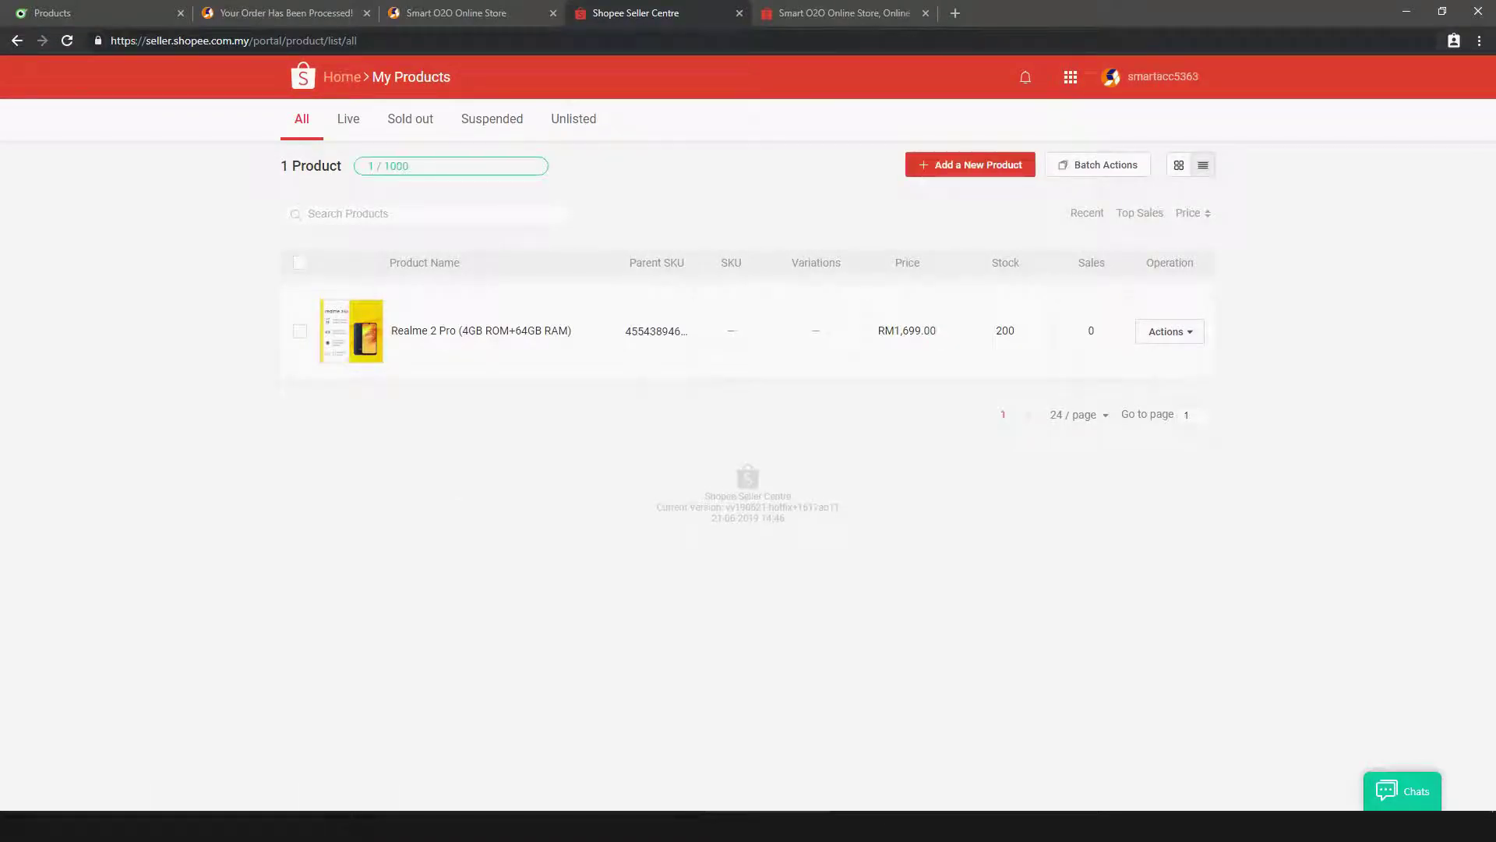
Switch to the public shop and view the Realme 2 Pro listing with 200 in stock.
key(ctrl+Tab)
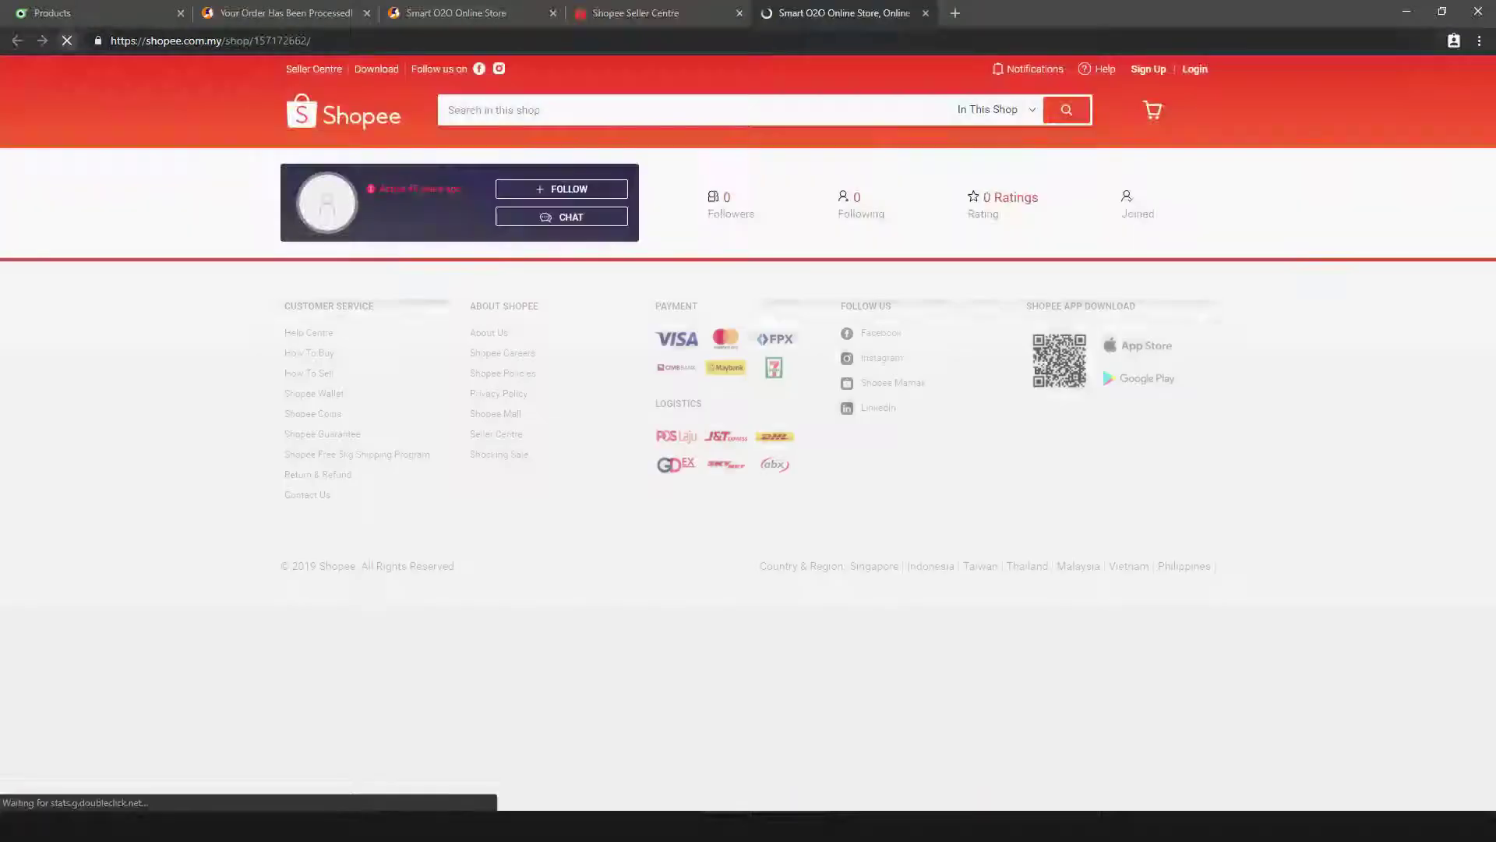
click(515, 532)
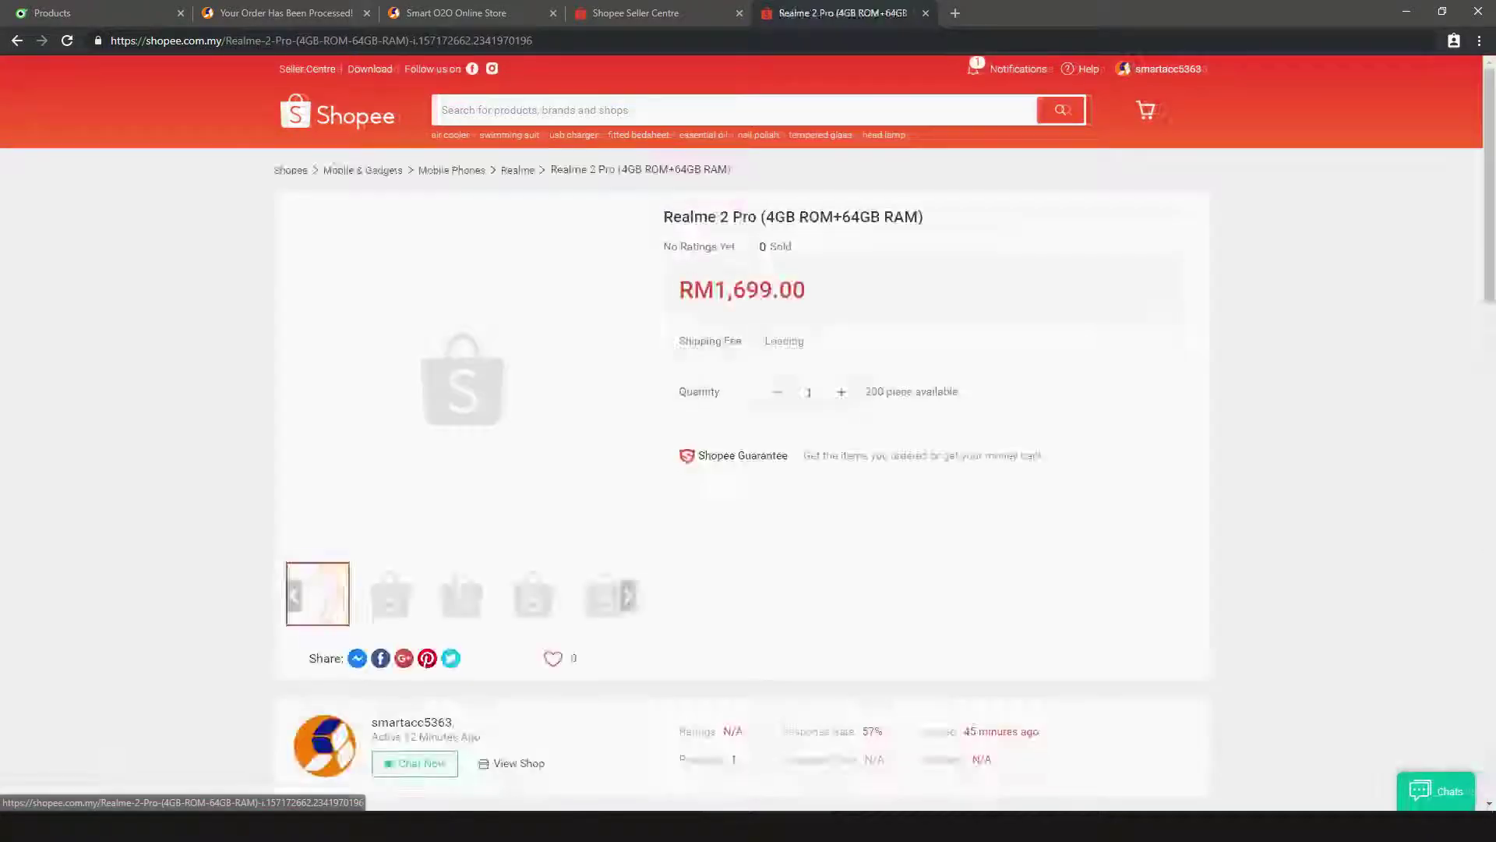
scroll(748, 468, down, 5)
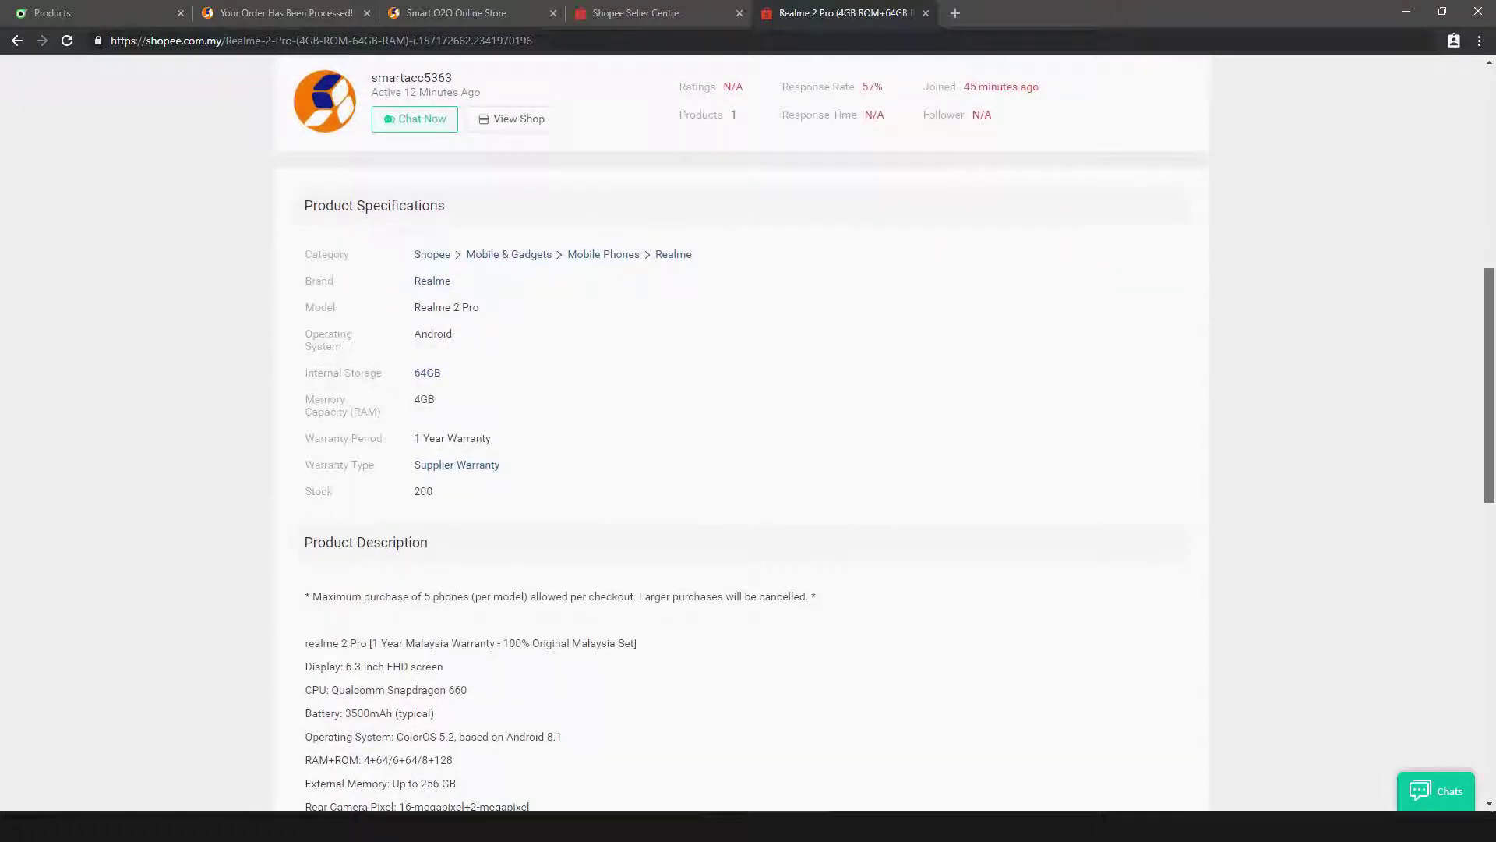
scroll(748, 468, down, 2)
scroll(749, 468, down, 2)
scroll(749, 467, down, 2)
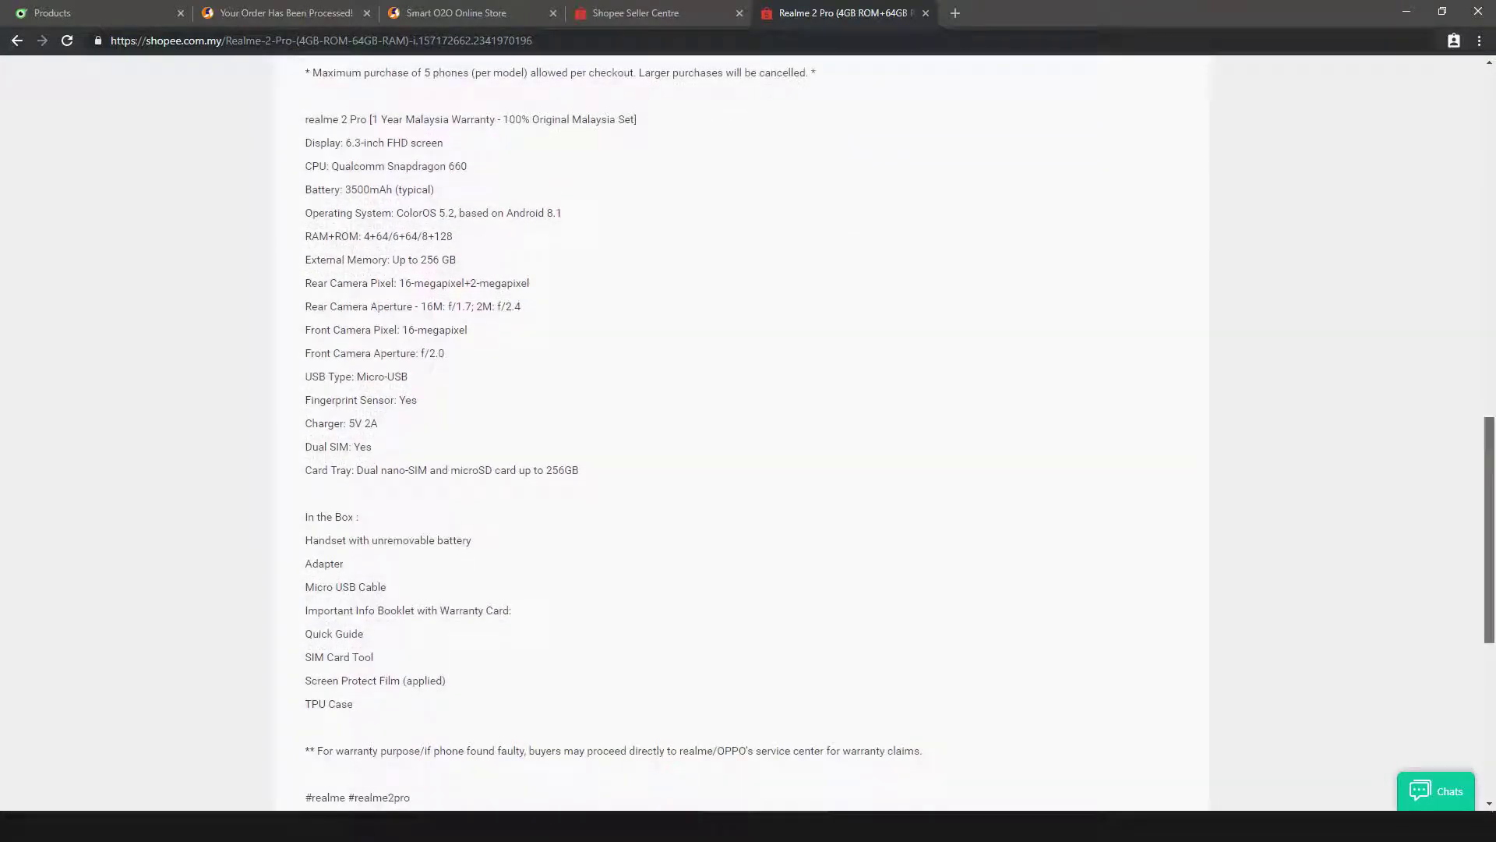
scroll(748, 469, down, 2)
scroll(748, 468, down, 1)
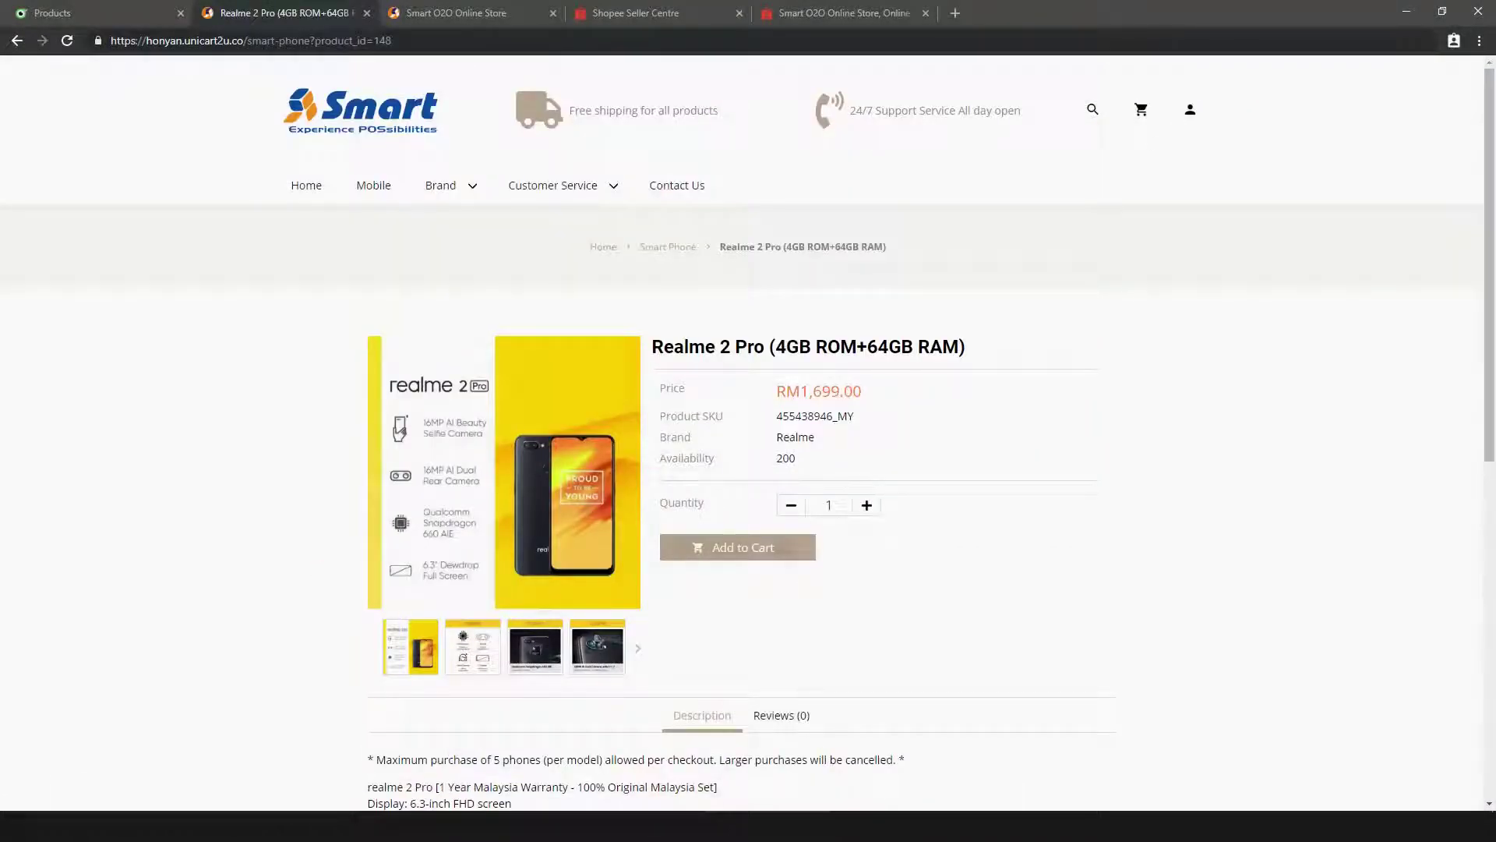
Add one Realme 2 Pro at RM1,699 to the cart and proceed to checkout.
click(744, 547)
click(959, 514)
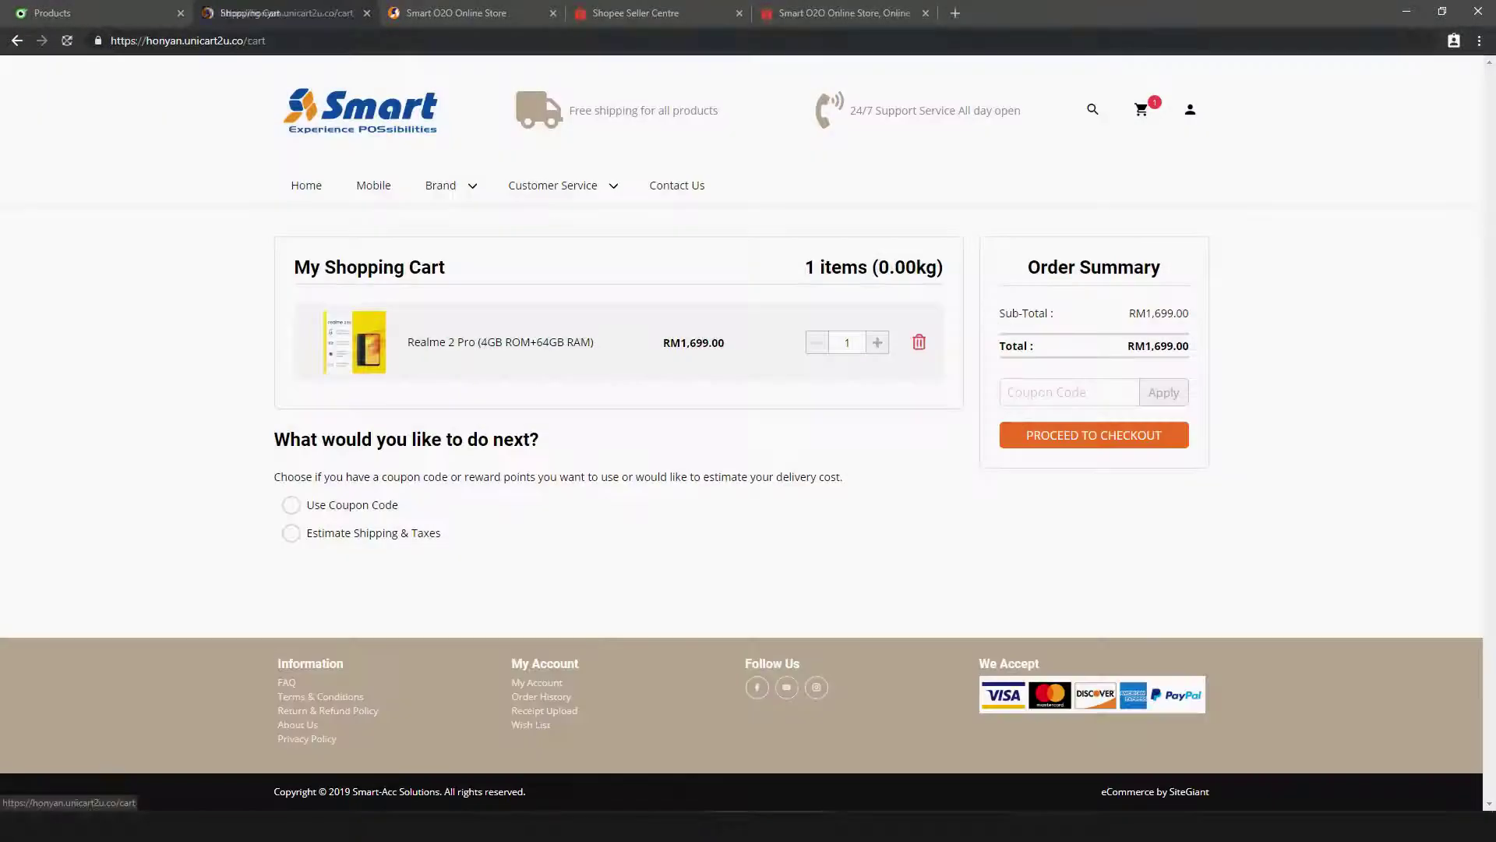
click(1093, 435)
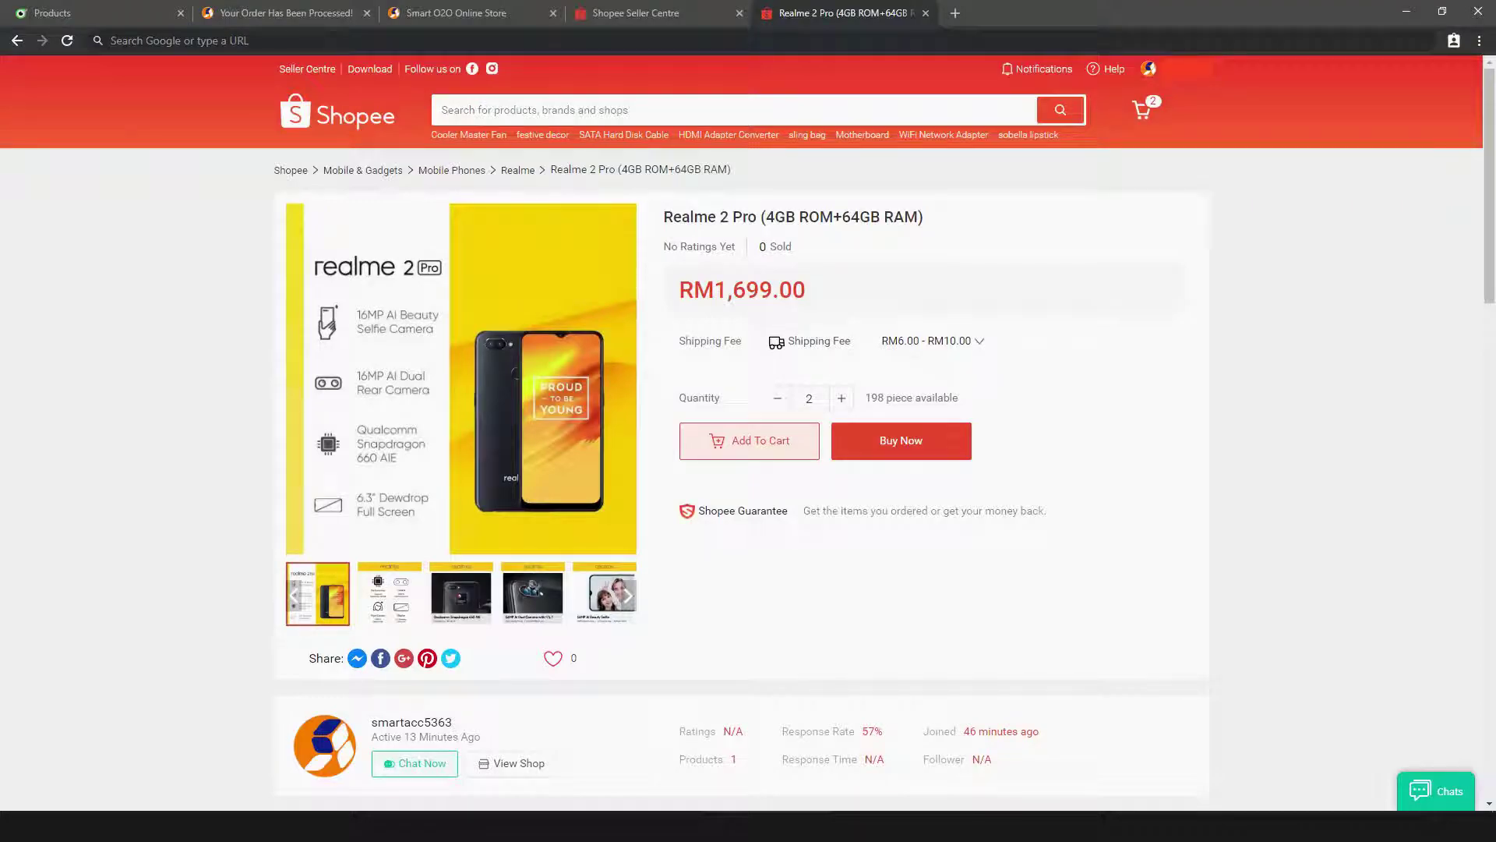
Buy two Realme 2 Pro phones totalling RM3,404.00 and place the order.
click(901, 439)
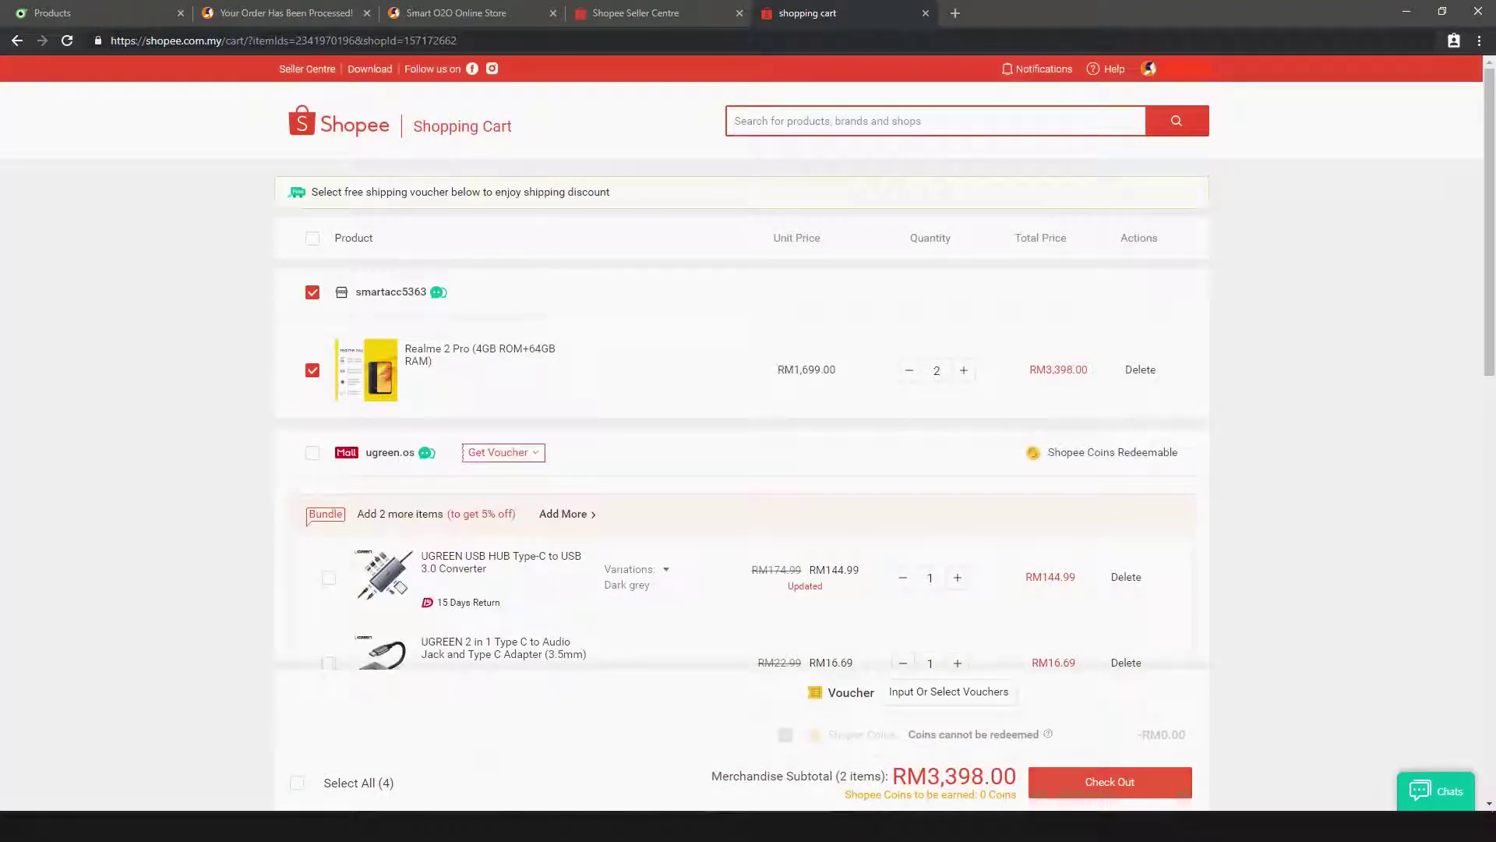
click(1109, 781)
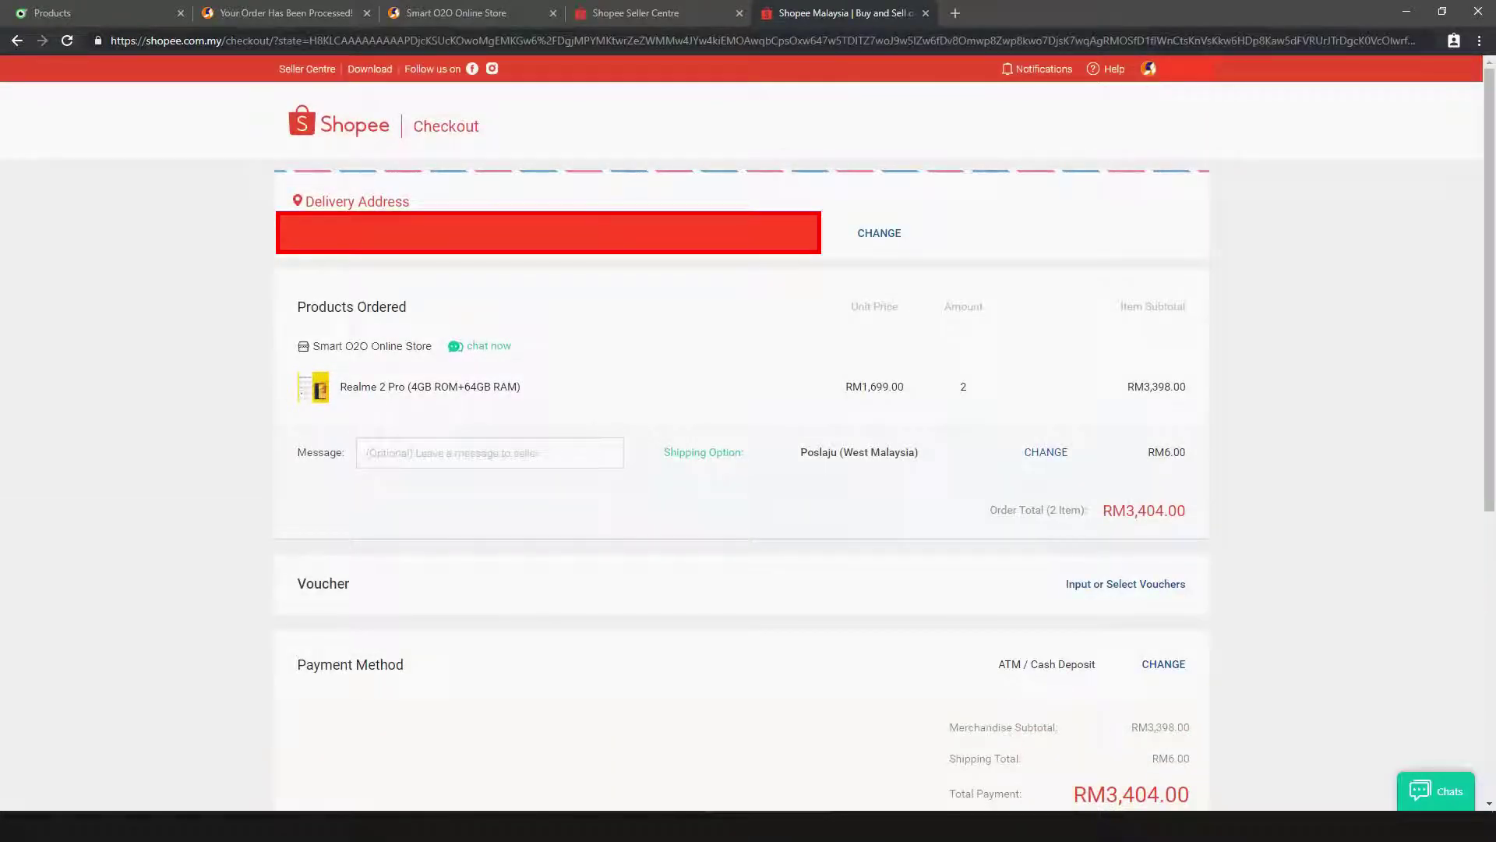
scroll(749, 467, down, 2)
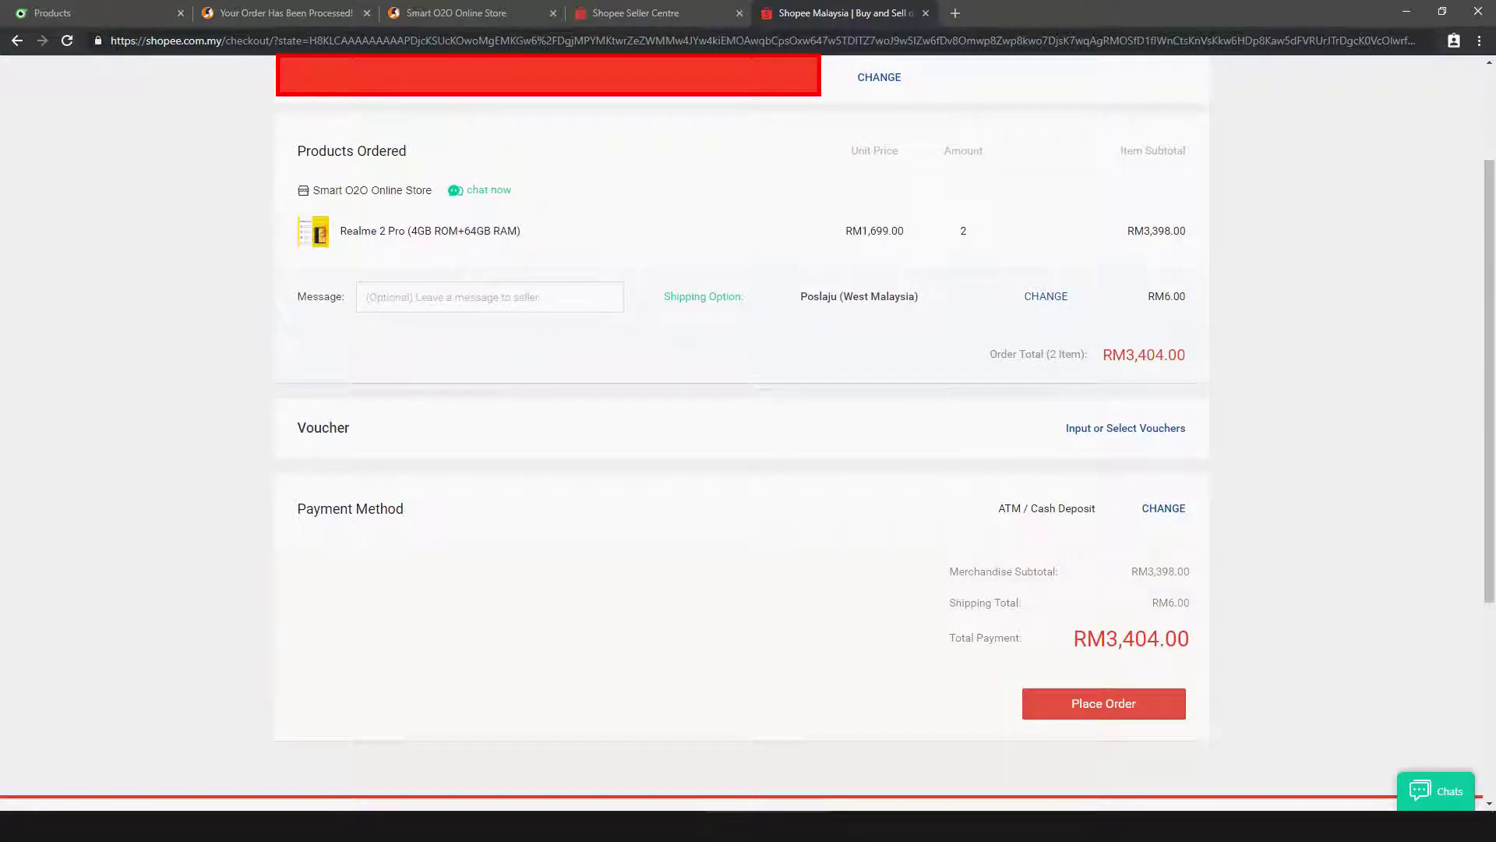
click(1104, 703)
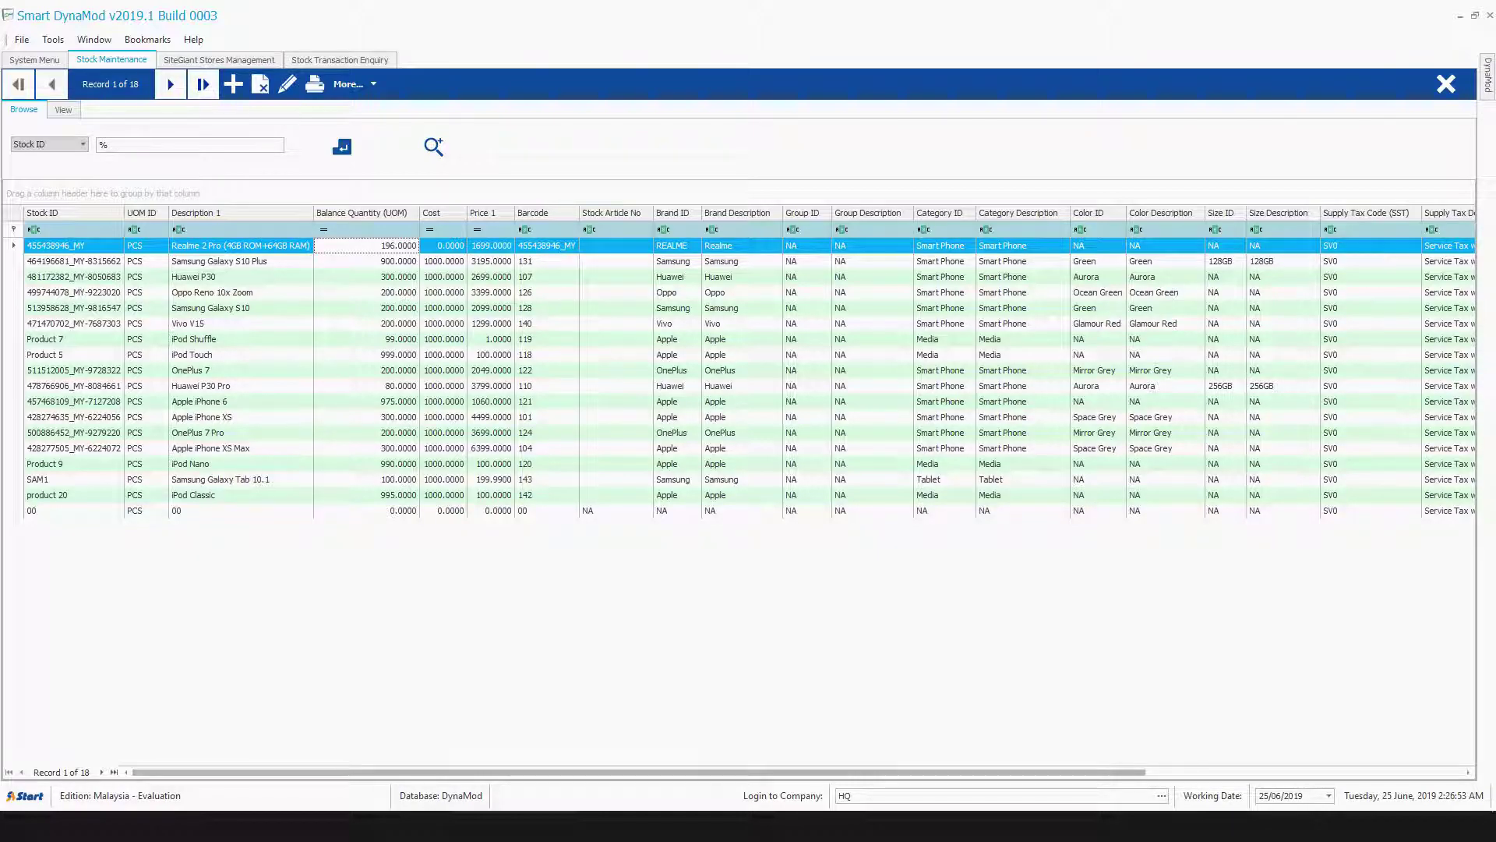
View the Realme 2 Pro stock record confirming balance quantity 196.
key(Return)
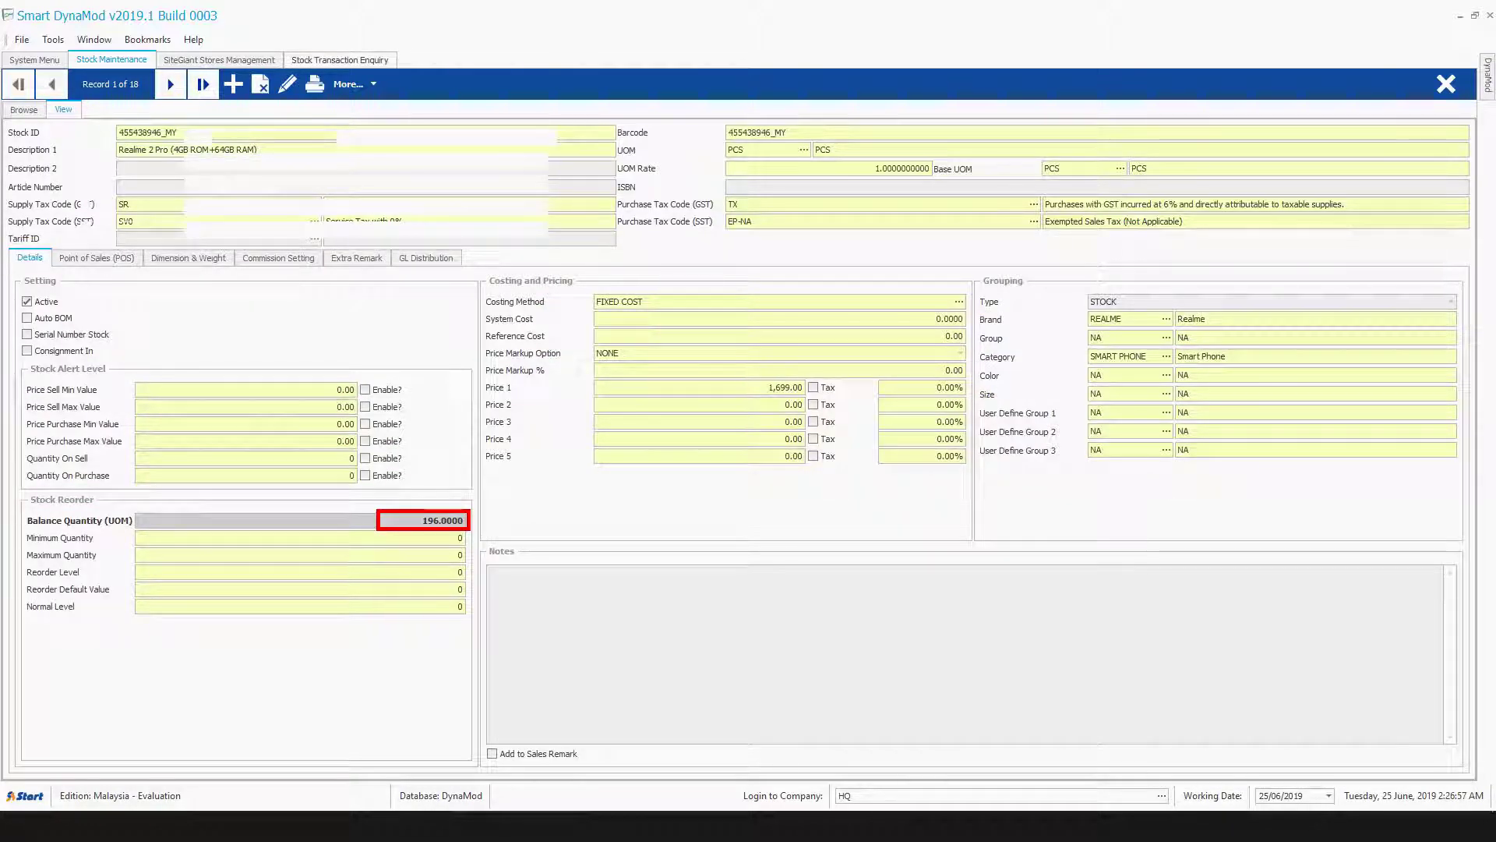